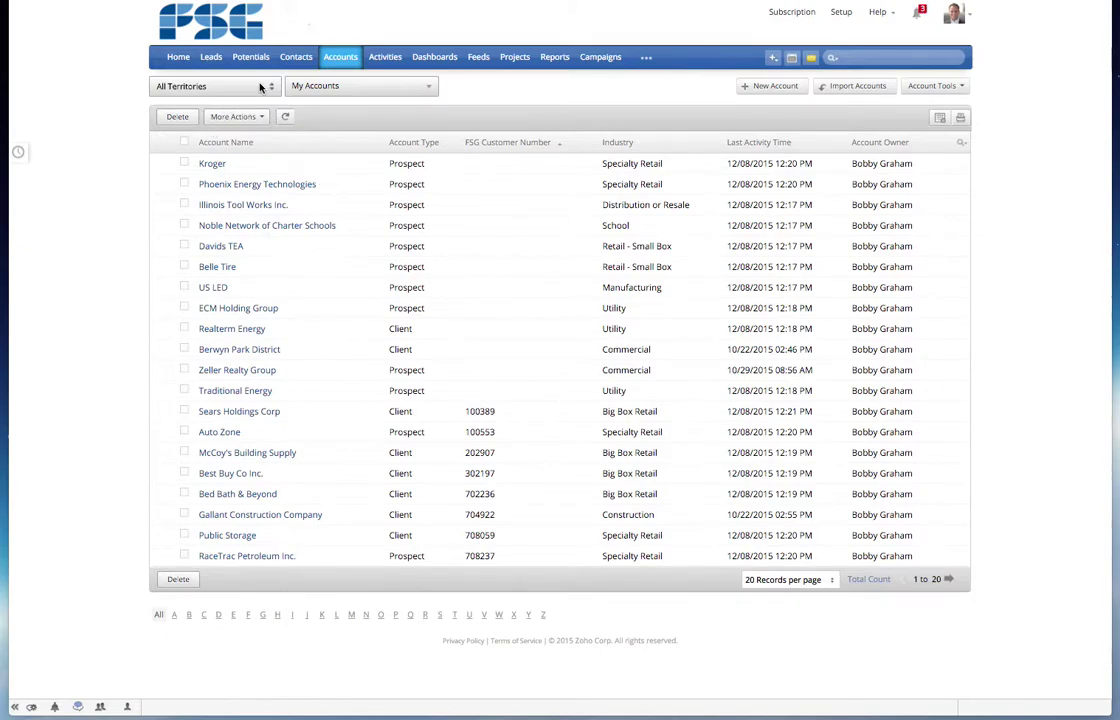
Step: Choose the My Accounts view for the accounts list
{"action": "left_click", "coordinate": [418, 90]}
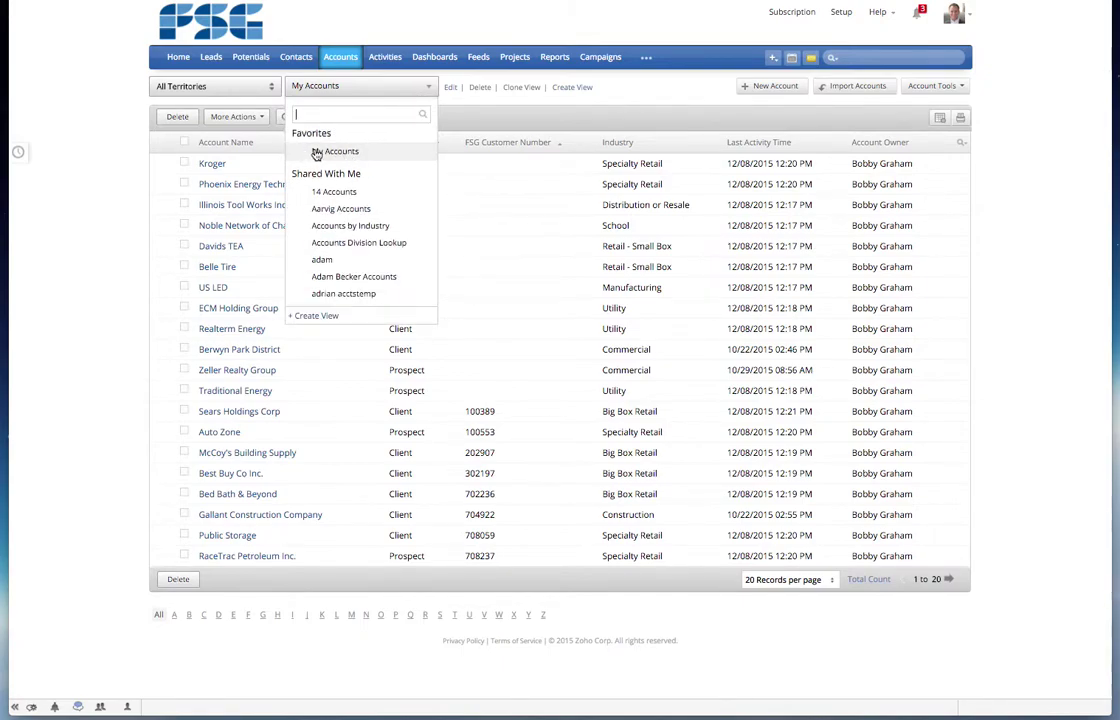
{"action": "mouse_move", "coordinate": [302, 155]}
{"action": "left_click", "coordinate": [330, 152]}
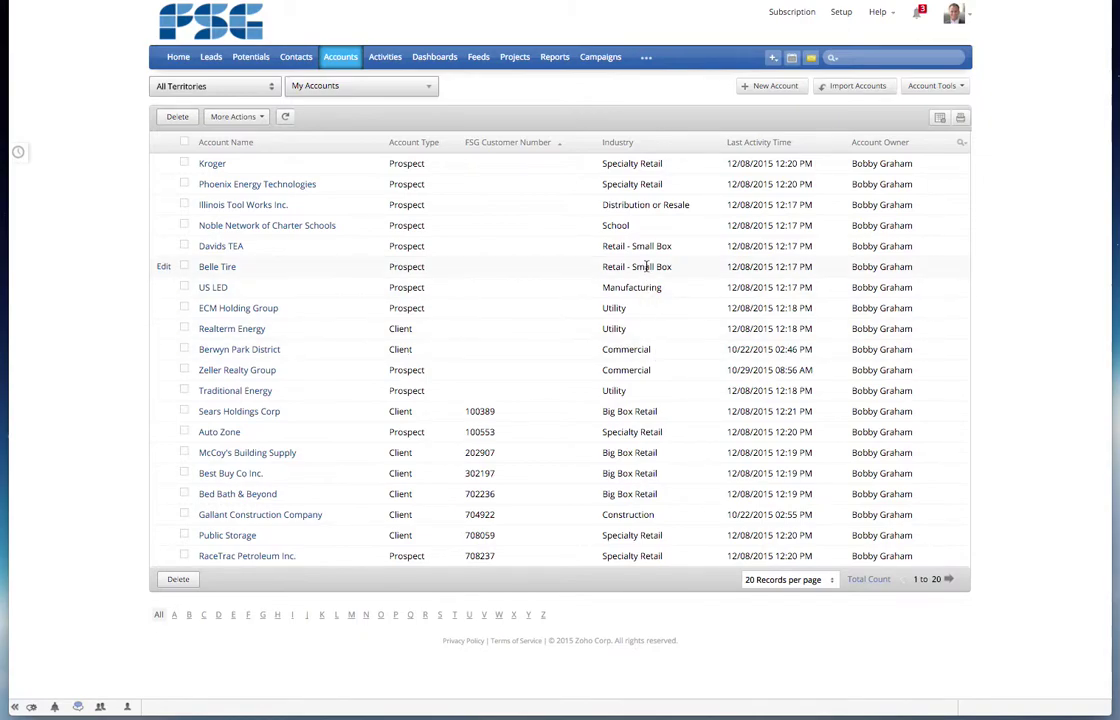
Step: Mass update the Industry of the Davids TEA and Belle Tire accounts to Specialty Retail
{"action": "left_click", "coordinate": [185, 247]}
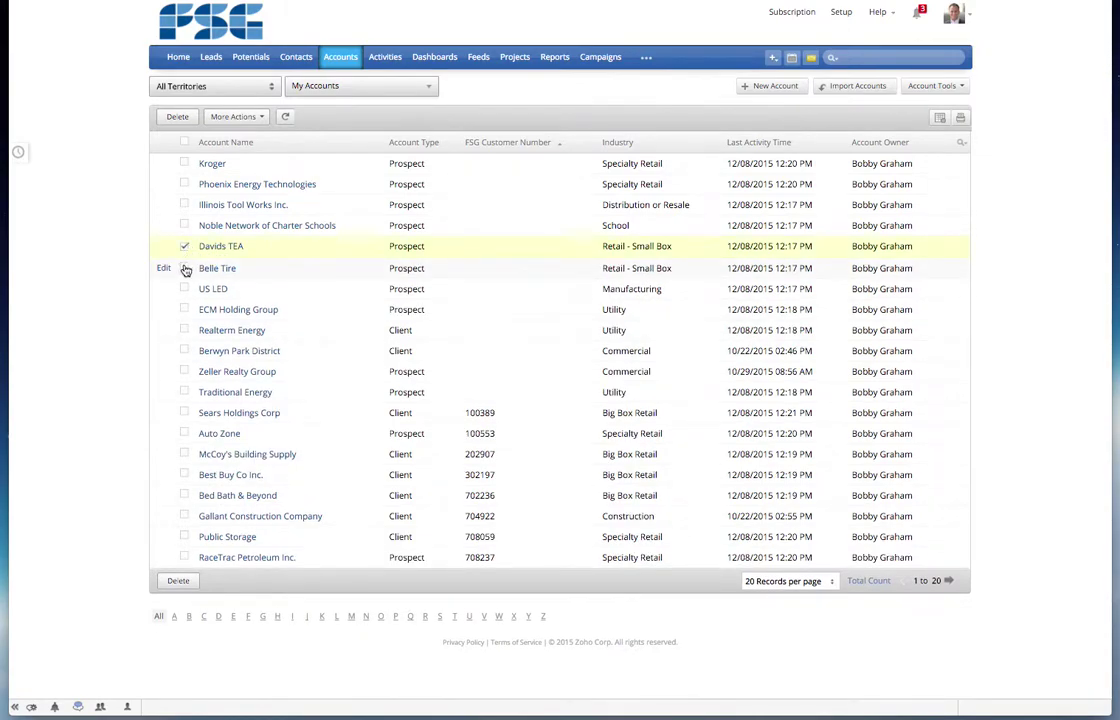
{"action": "left_click", "coordinate": [185, 268]}
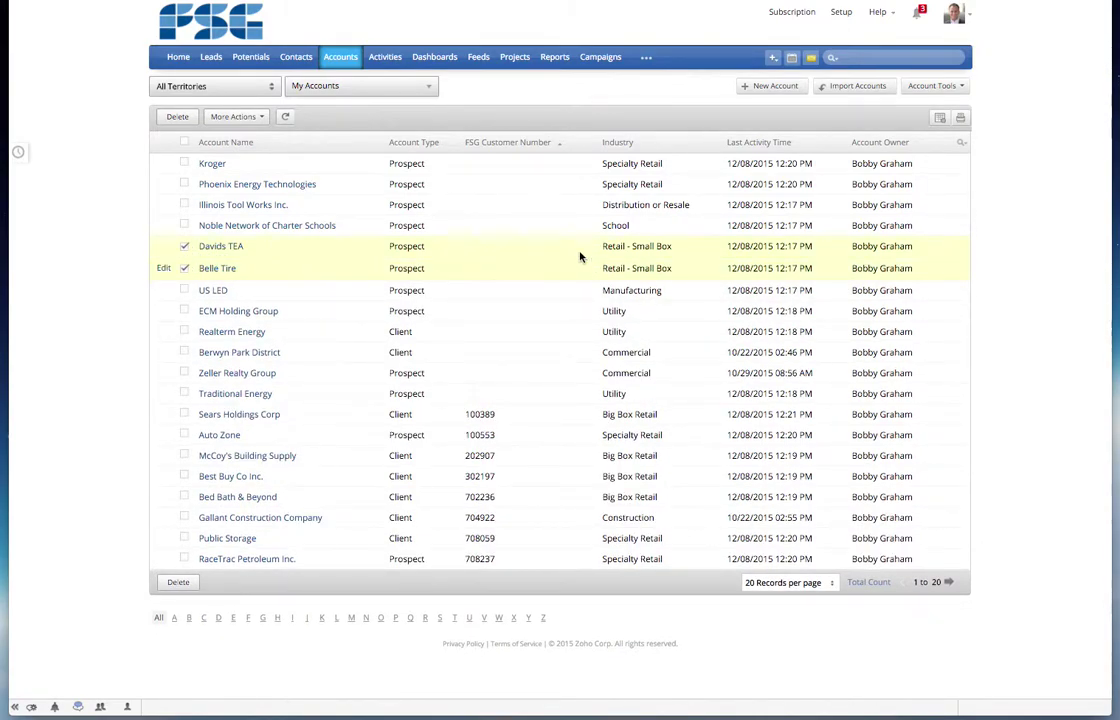
{"action": "mouse_move", "coordinate": [425, 92]}
{"action": "left_click", "coordinate": [250, 117]}
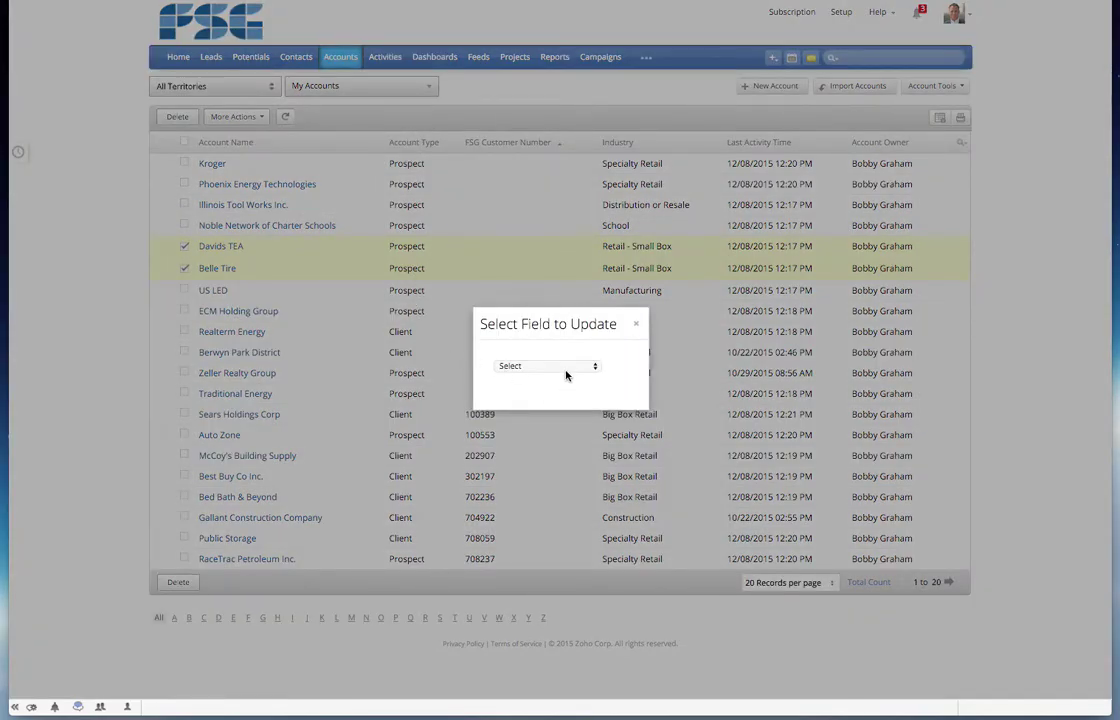
{"action": "left_click", "coordinate": [566, 370]}
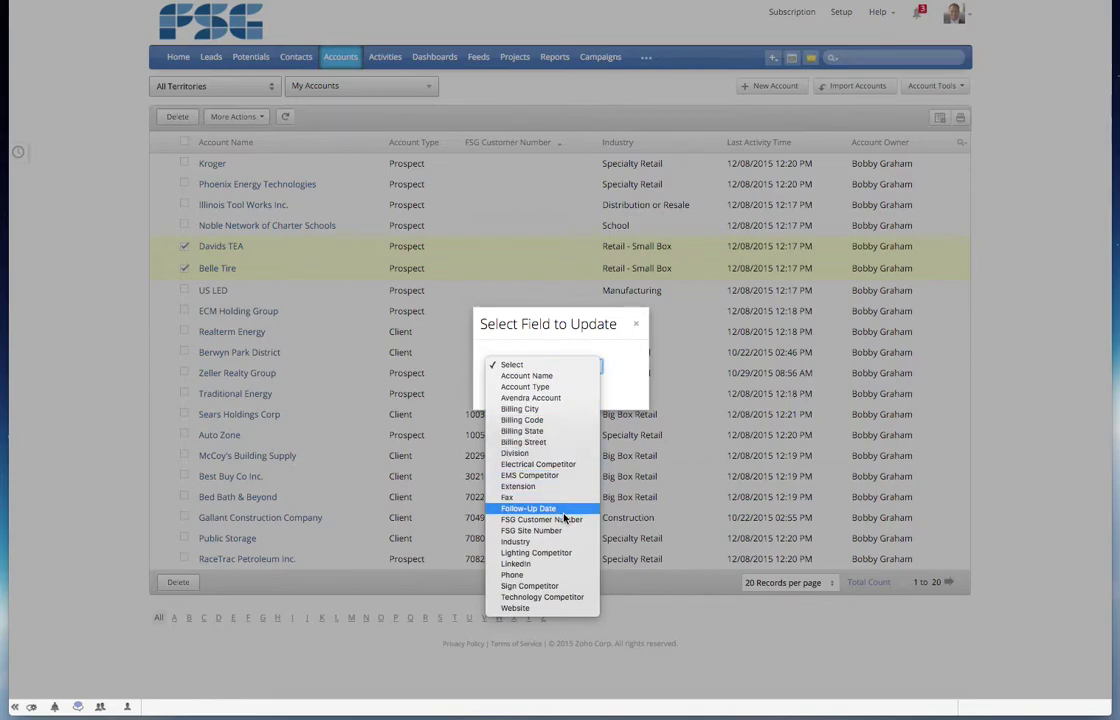
{"action": "left_click", "coordinate": [564, 543]}
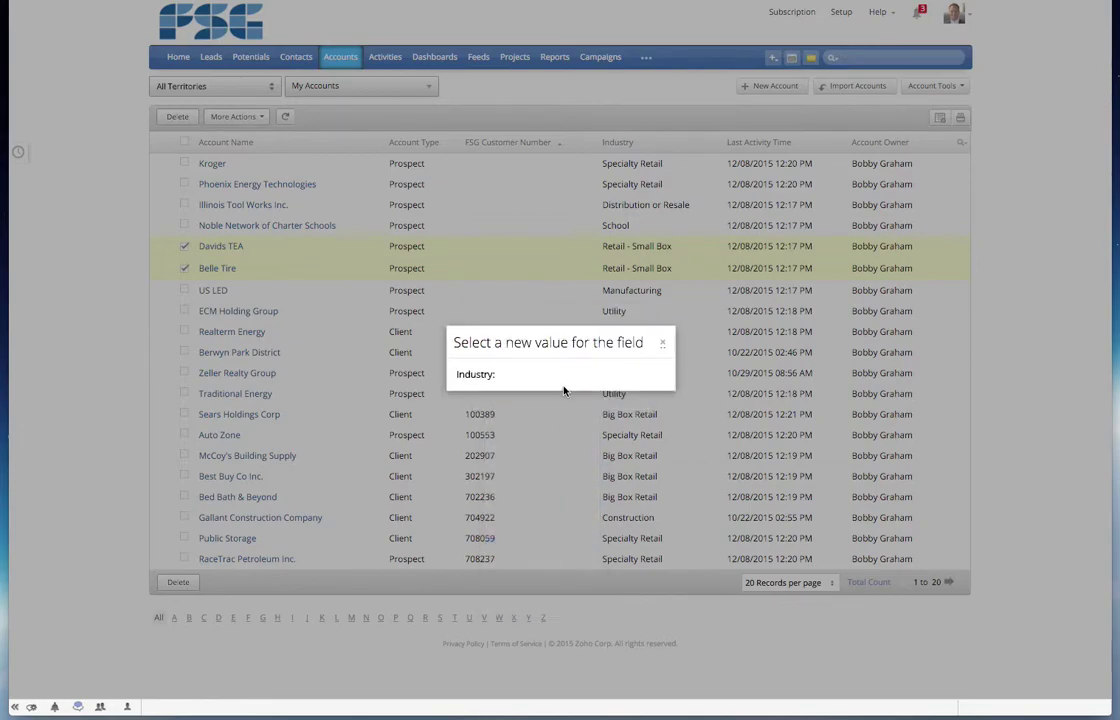
{"action": "left_click", "coordinate": [543, 376]}
{"action": "left_click", "coordinate": [543, 376]}
{"action": "left_click", "coordinate": [543, 376]}
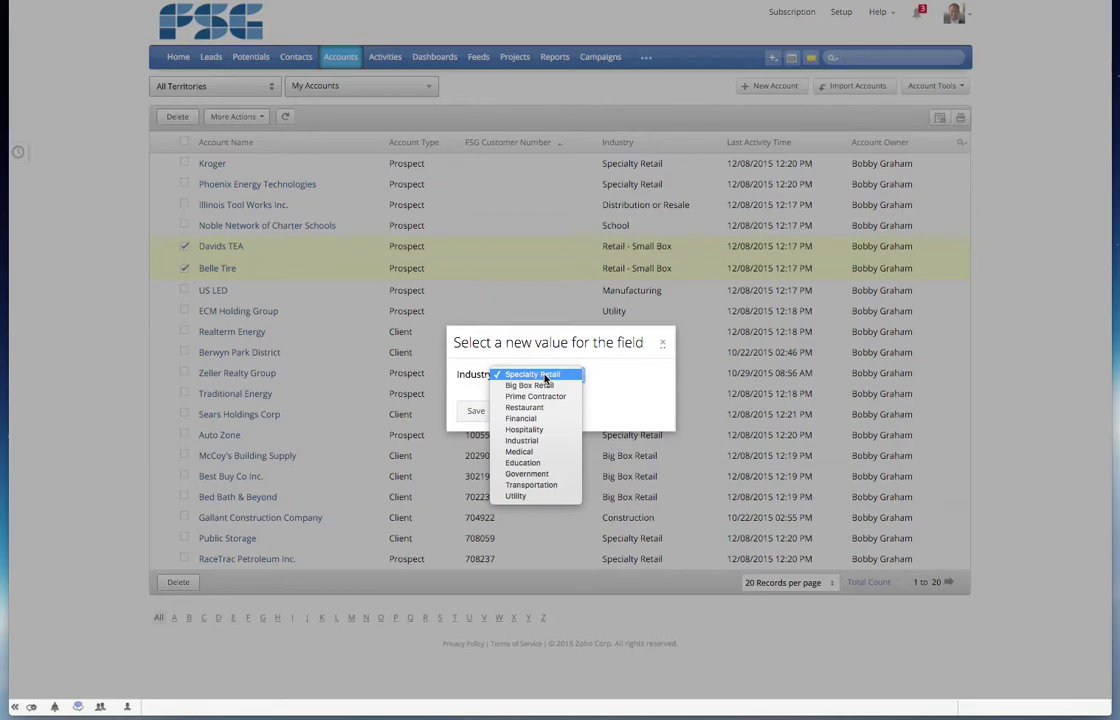
{"action": "left_click", "coordinate": [545, 375]}
{"action": "left_click", "coordinate": [478, 411]}
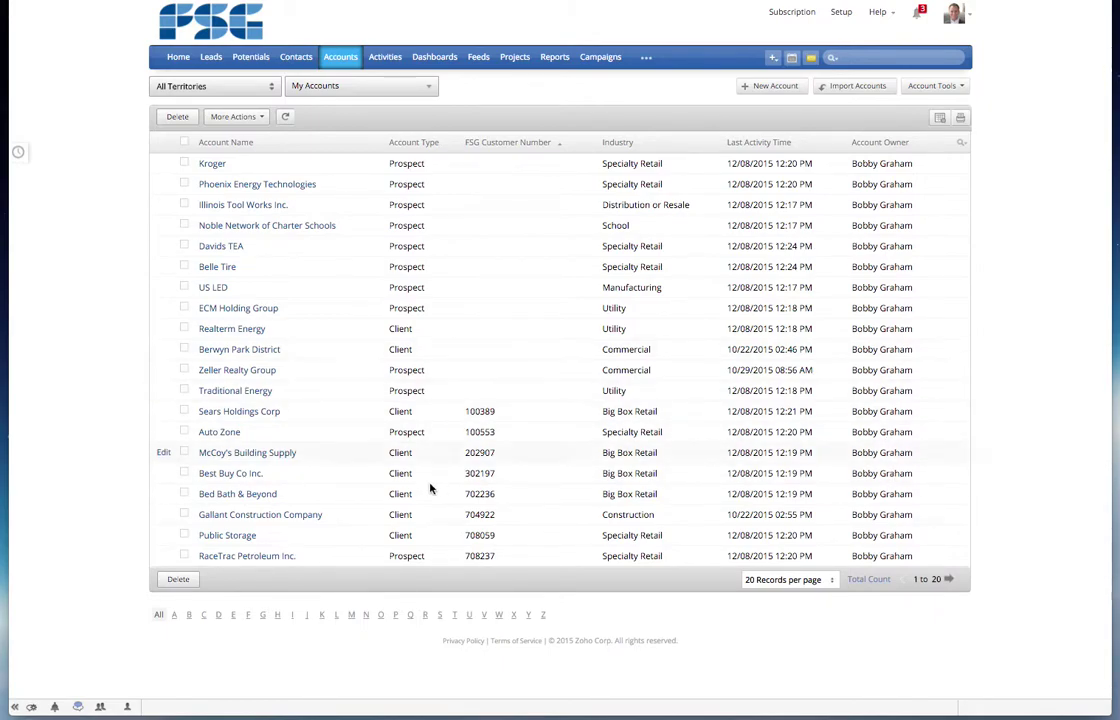
Step: Open the Sears Holdings Corp account and examine its details, notes, attachments, potentials, contacts and activities
{"action": "left_click", "coordinate": [266, 412]}
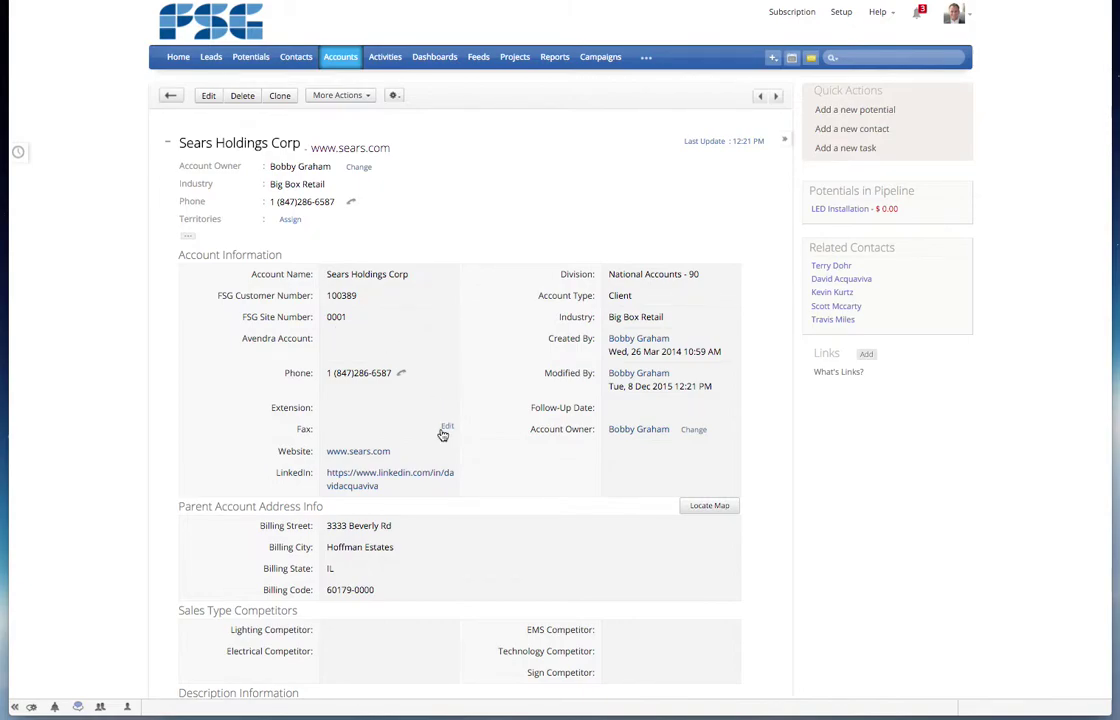
{"action": "scroll", "coordinate": [440, 462], "scroll_direction": "down", "scroll_amount": 1}
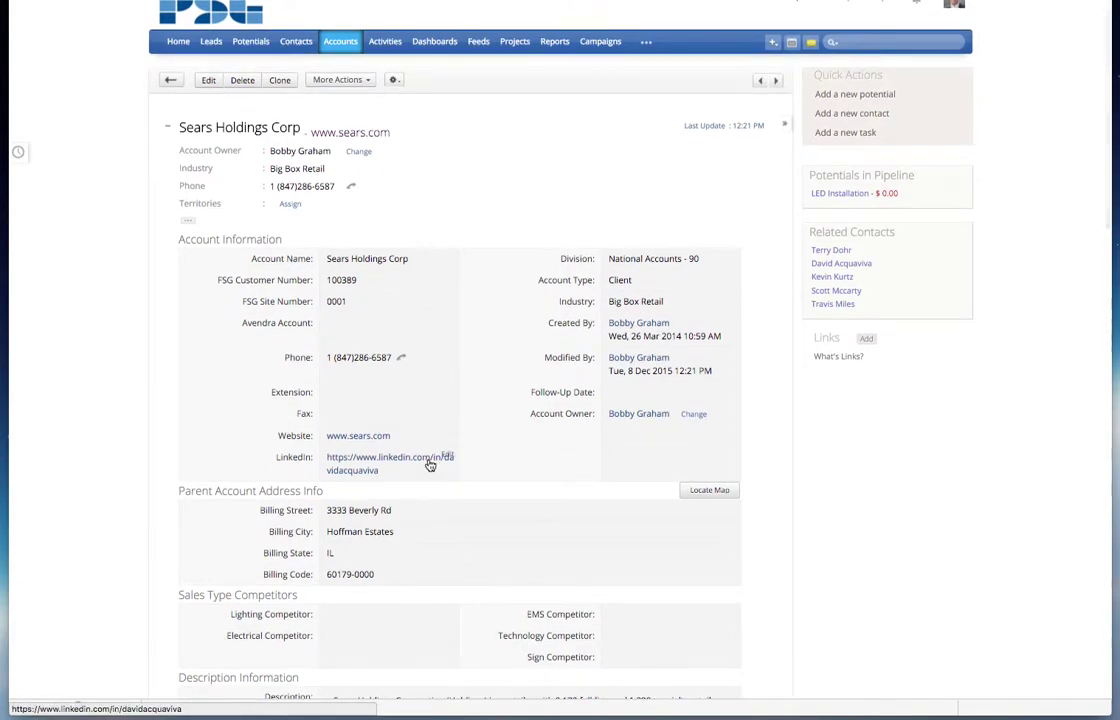
{"action": "scroll", "coordinate": [433, 468], "scroll_direction": "down", "scroll_amount": 2}
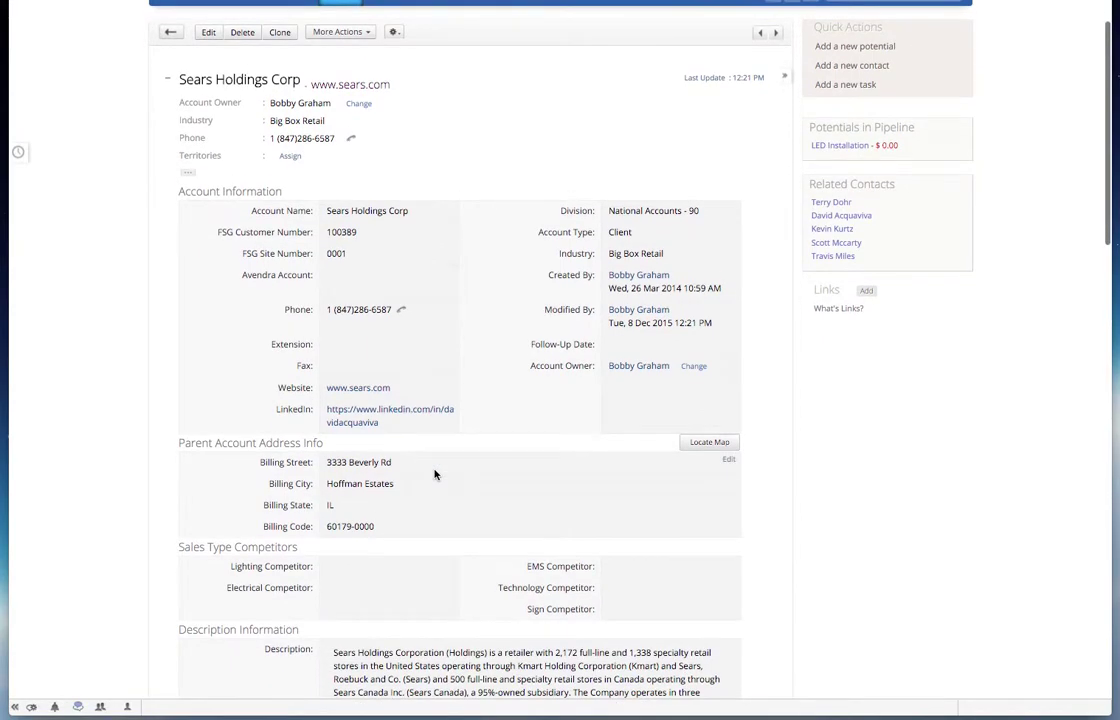
{"action": "scroll", "coordinate": [435, 472], "scroll_direction": "down", "scroll_amount": 5}
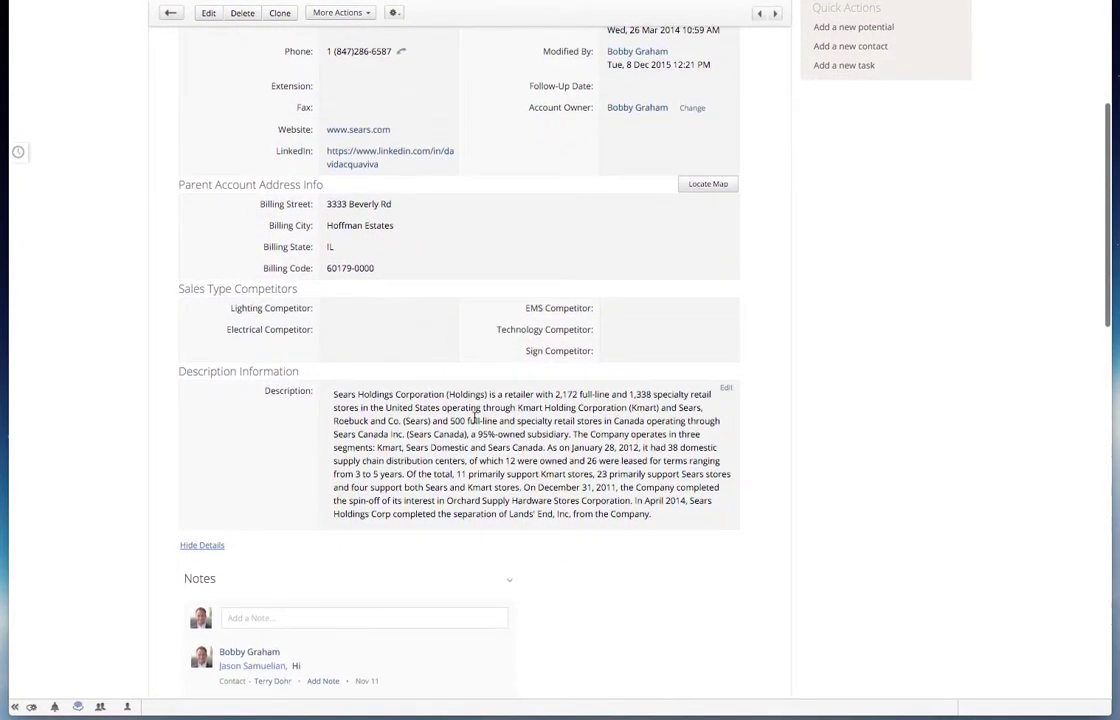
{"action": "scroll", "coordinate": [476, 422], "scroll_direction": "down", "scroll_amount": 10}
{"action": "scroll", "coordinate": [476, 422], "scroll_direction": "down", "scroll_amount": 3}
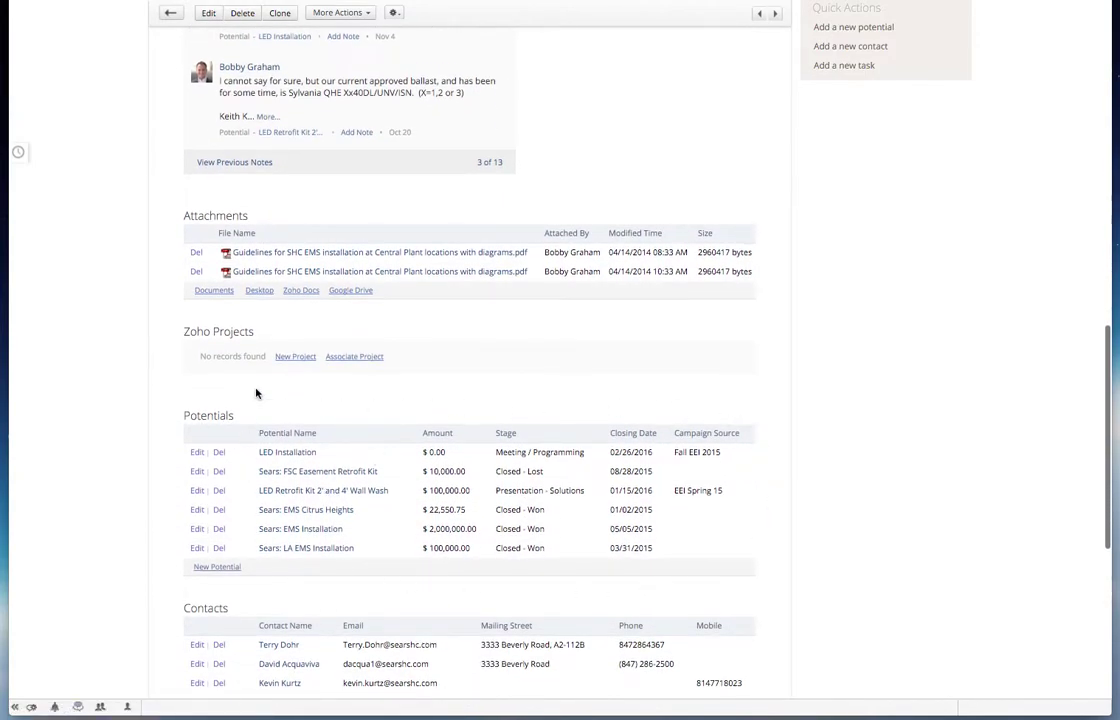
{"action": "scroll", "coordinate": [303, 367], "scroll_direction": "down", "scroll_amount": 2}
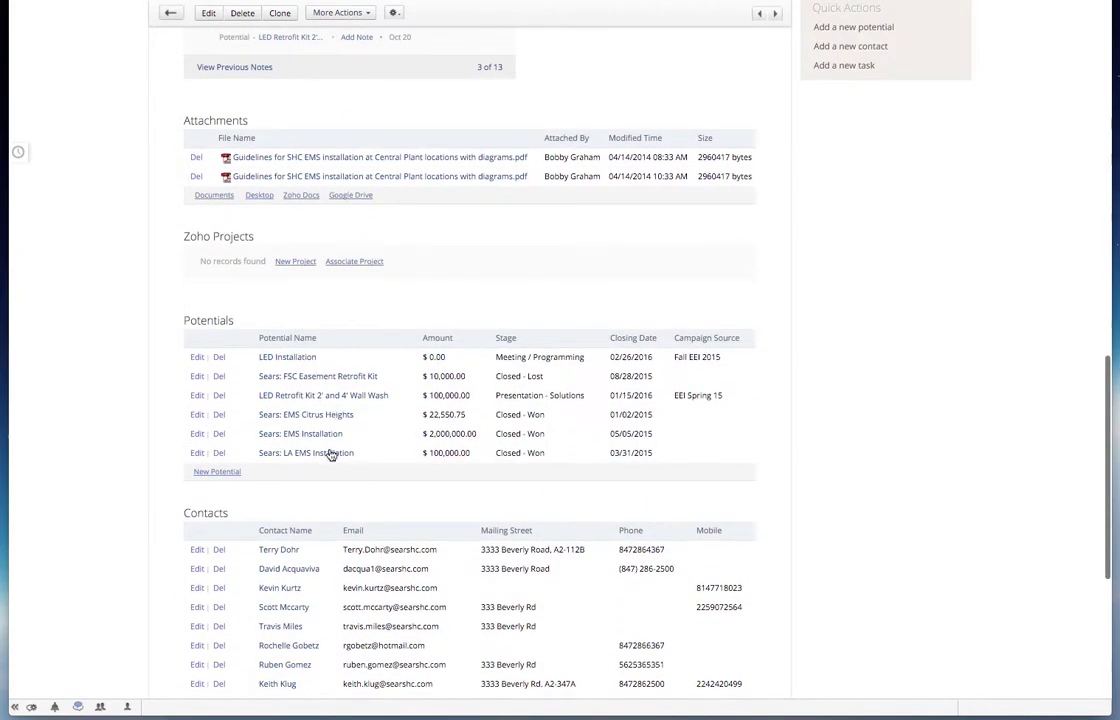
{"action": "scroll", "coordinate": [331, 455], "scroll_direction": "down", "scroll_amount": 1}
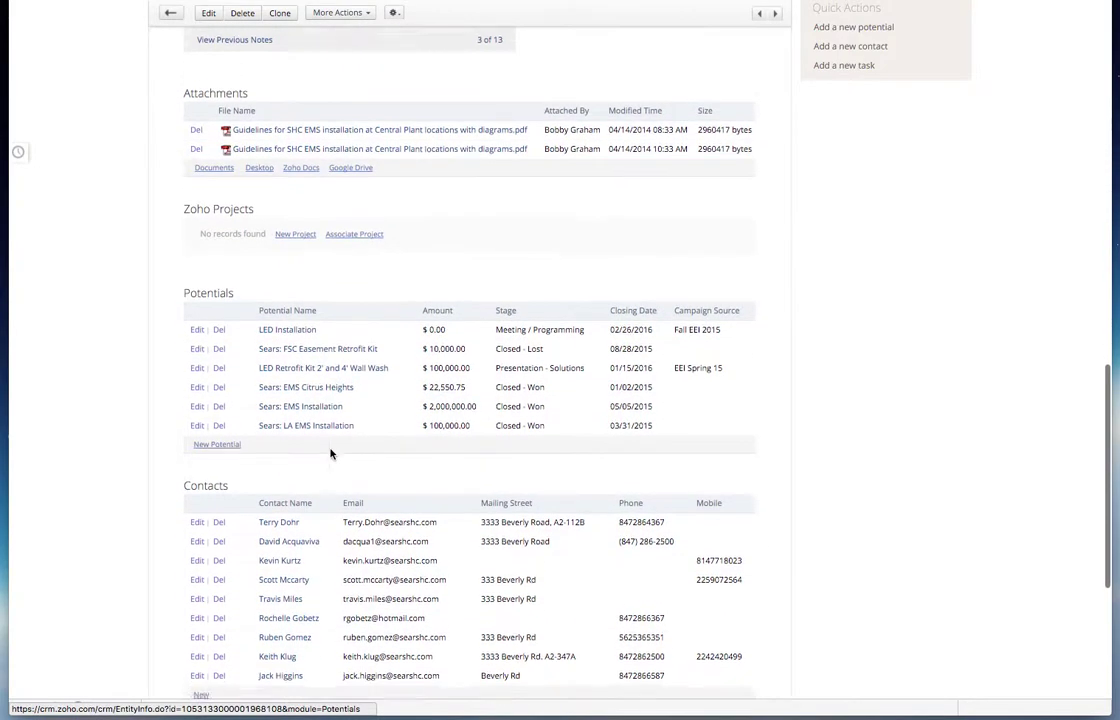
{"action": "scroll", "coordinate": [331, 455], "scroll_direction": "up", "scroll_amount": 5}
{"action": "scroll", "coordinate": [331, 455], "scroll_direction": "up", "scroll_amount": 15}
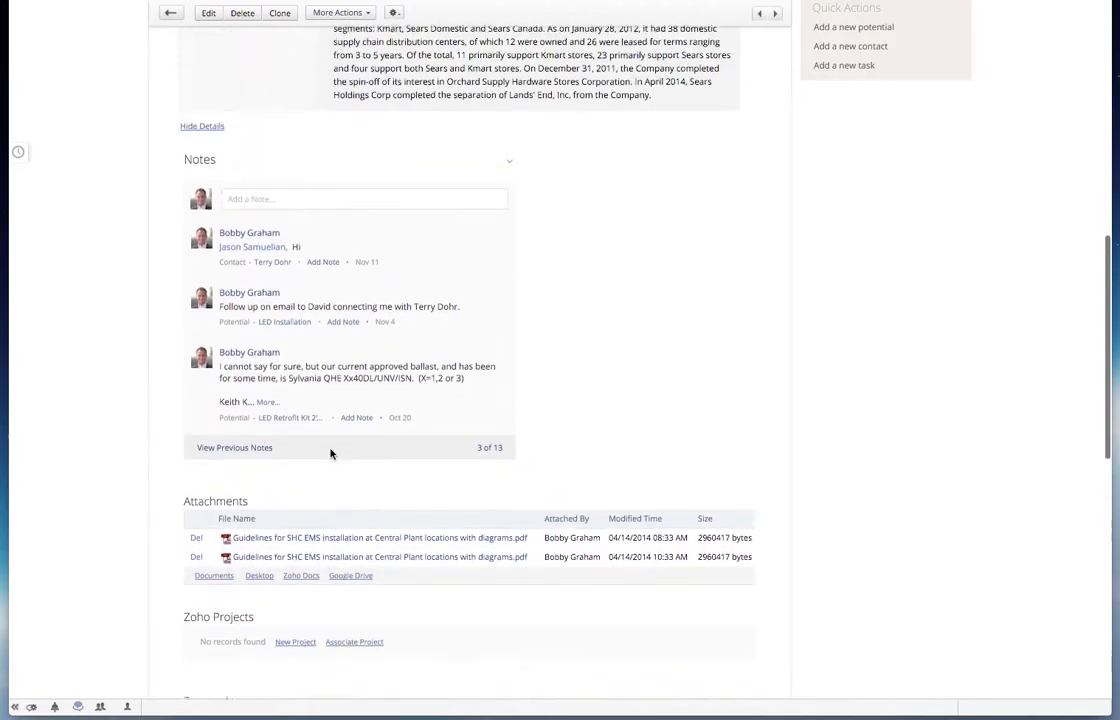
{"action": "scroll", "coordinate": [331, 449], "scroll_direction": "down", "scroll_amount": 15}
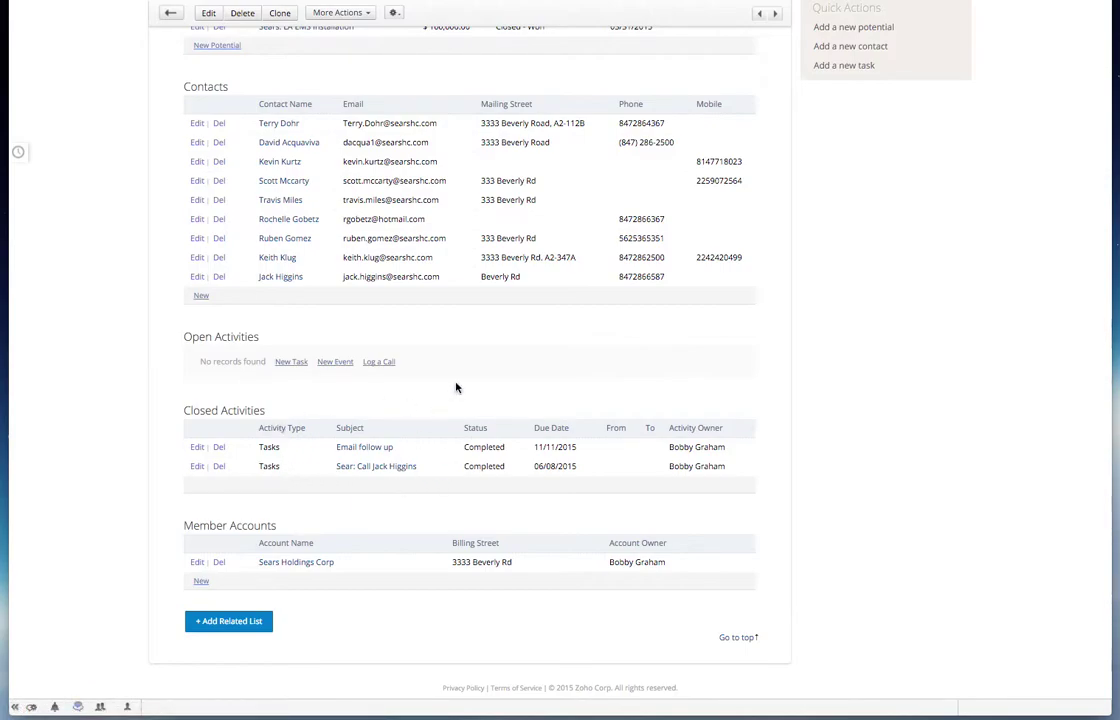
Step: Open the second-to-last contact listed under Sears Holdings Corp and make its LinkedIn field editable
{"action": "left_click", "coordinate": [275, 262]}
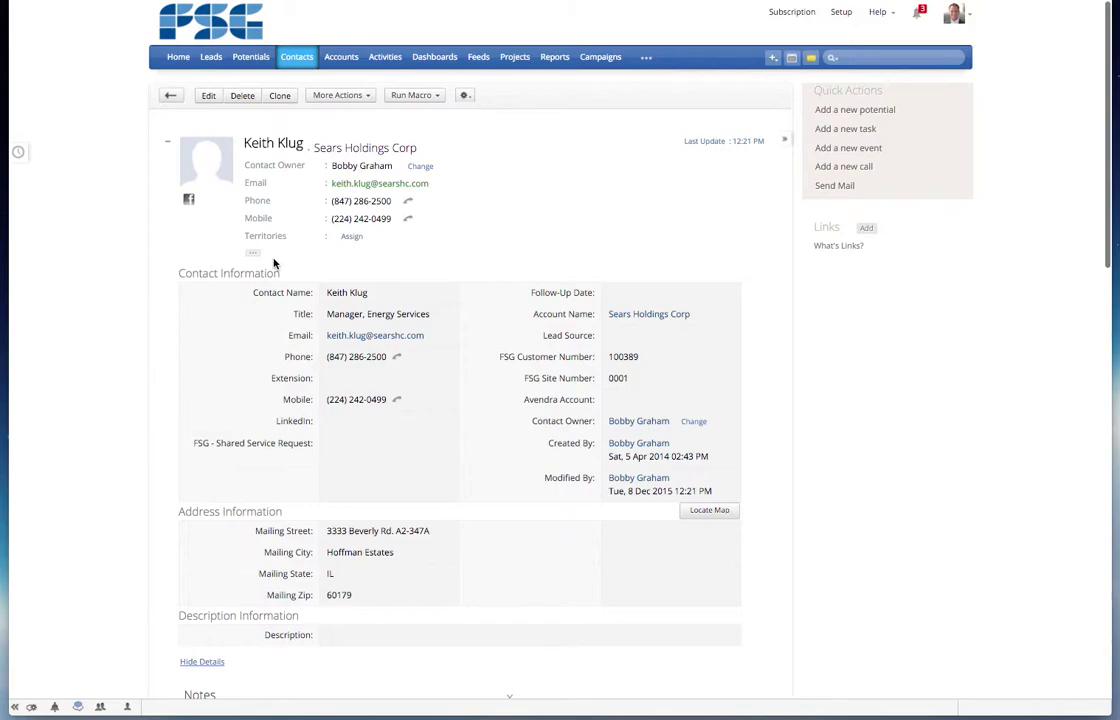
{"action": "scroll", "coordinate": [260, 373], "scroll_direction": "down", "scroll_amount": 2}
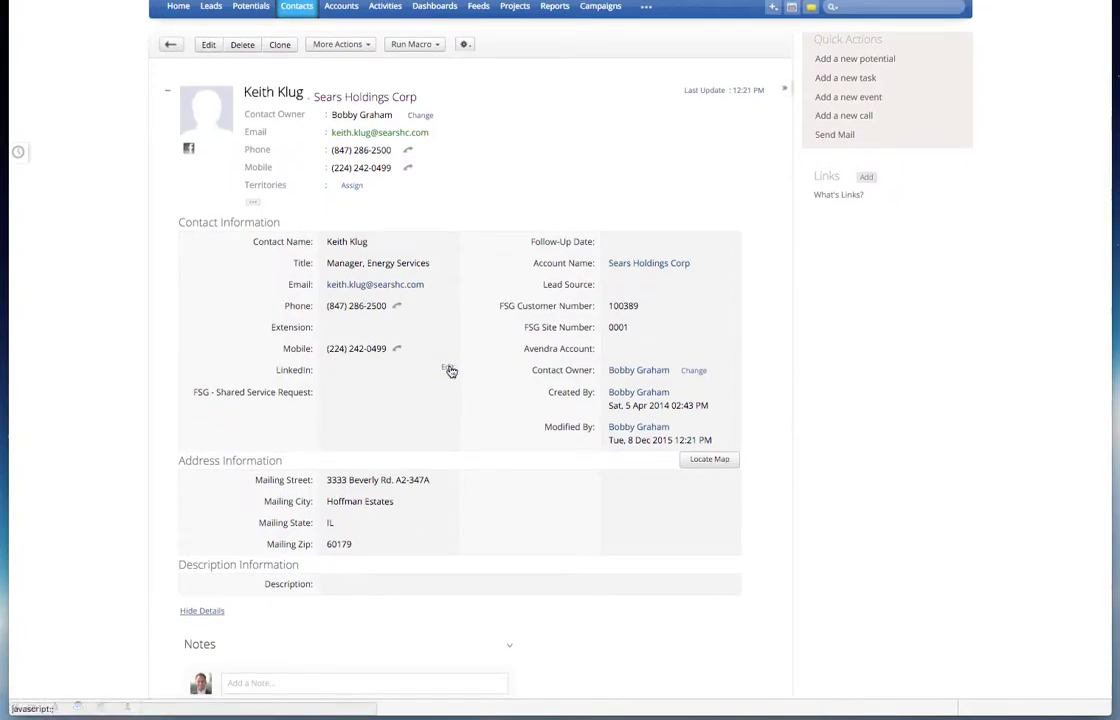
{"action": "left_click", "coordinate": [449, 369]}
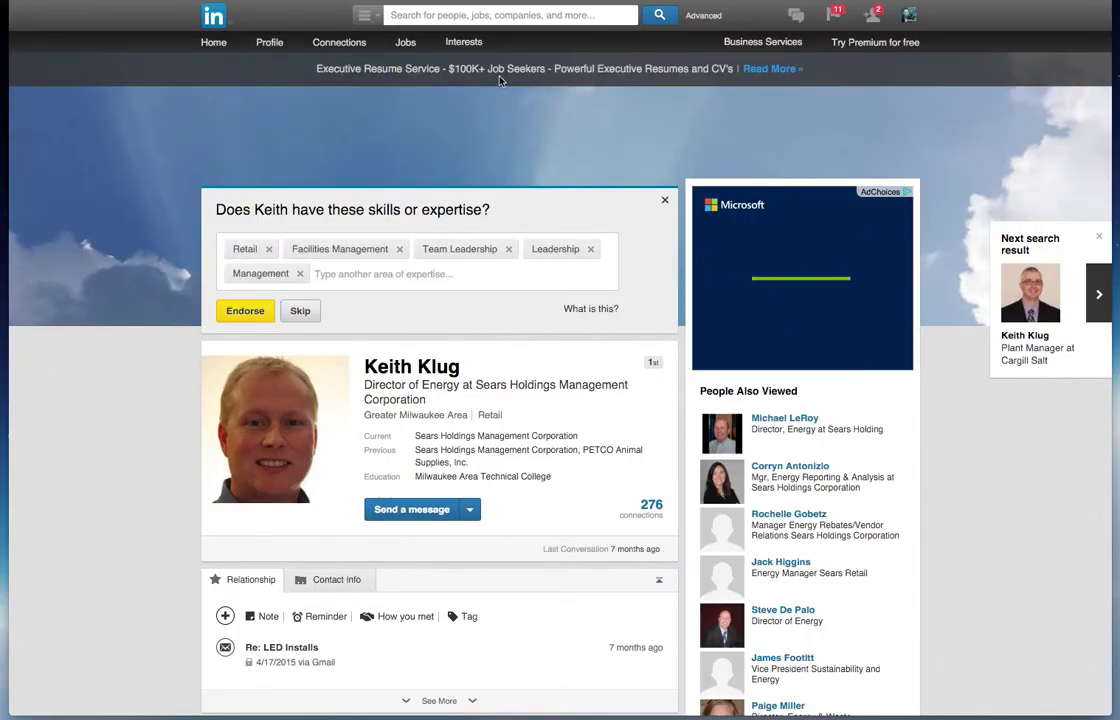
Step: Switch to the contact's LinkedIn profile and capture a screenshot of the profile photo
{"action": "scroll", "coordinate": [566, 320], "scroll_direction": "down", "scroll_amount": 1}
{"action": "scroll", "coordinate": [566, 320], "scroll_direction": "down", "scroll_amount": 1}
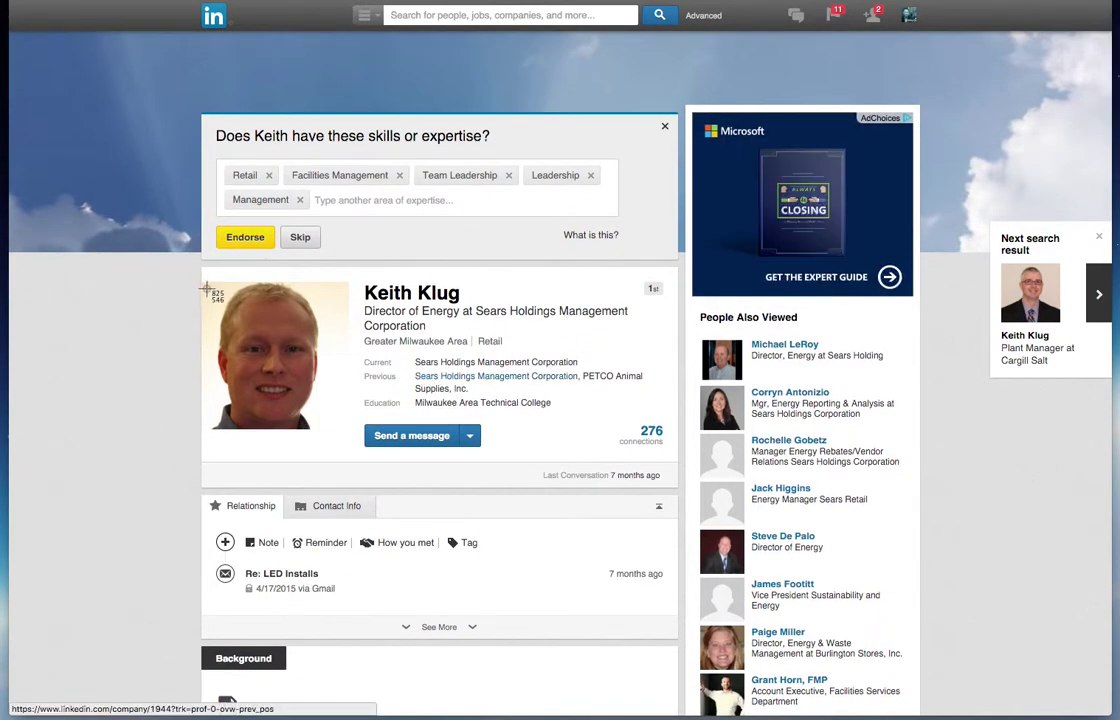
{"action": "left_click_drag", "start_coordinate": [206, 283], "coordinate": [342, 433]}
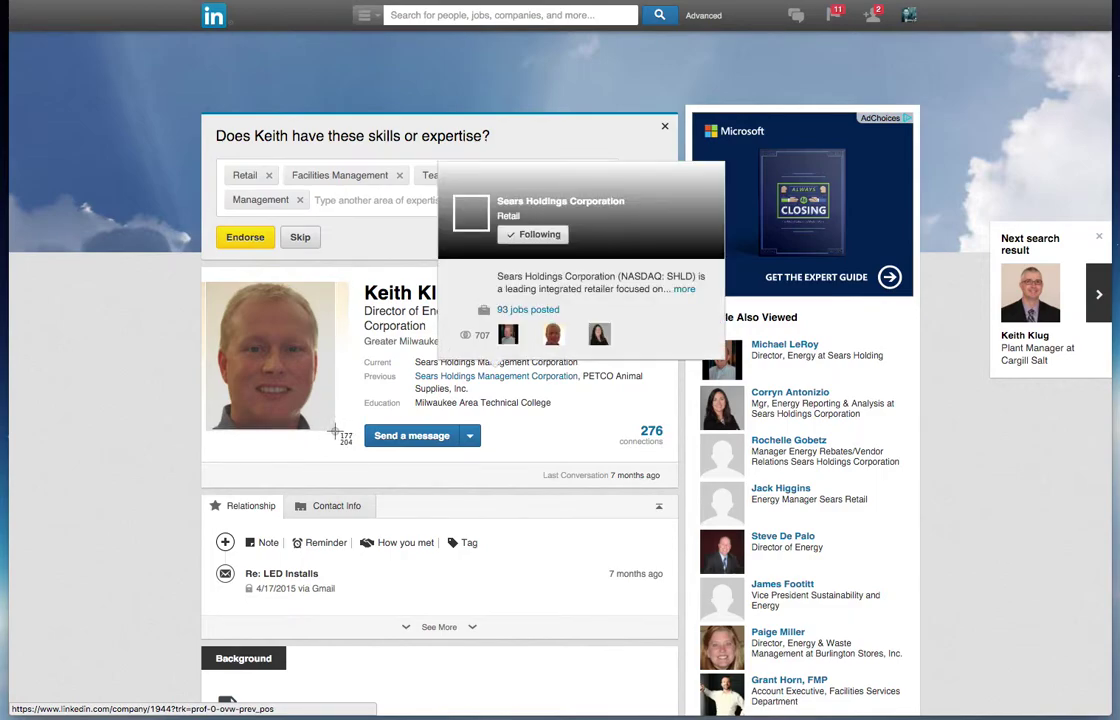
Step: Dismiss the skills endorsement suggestion and review the contact info and experience on the LinkedIn profile
{"action": "left_click", "coordinate": [469, 435]}
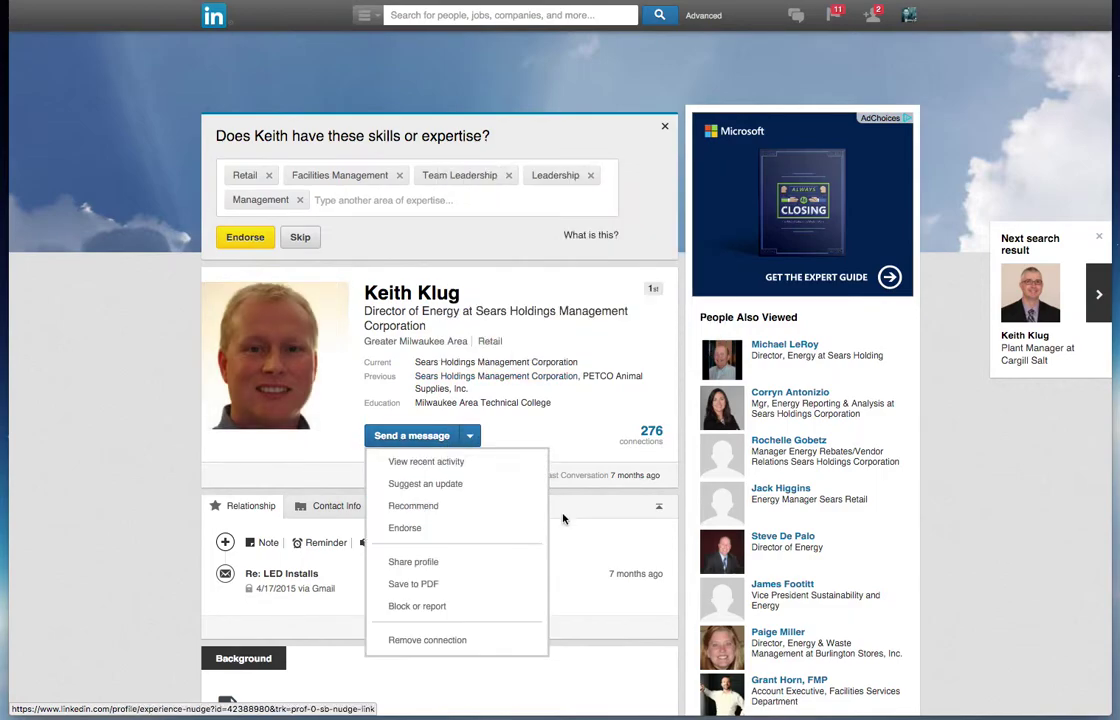
{"action": "left_click", "coordinate": [322, 506]}
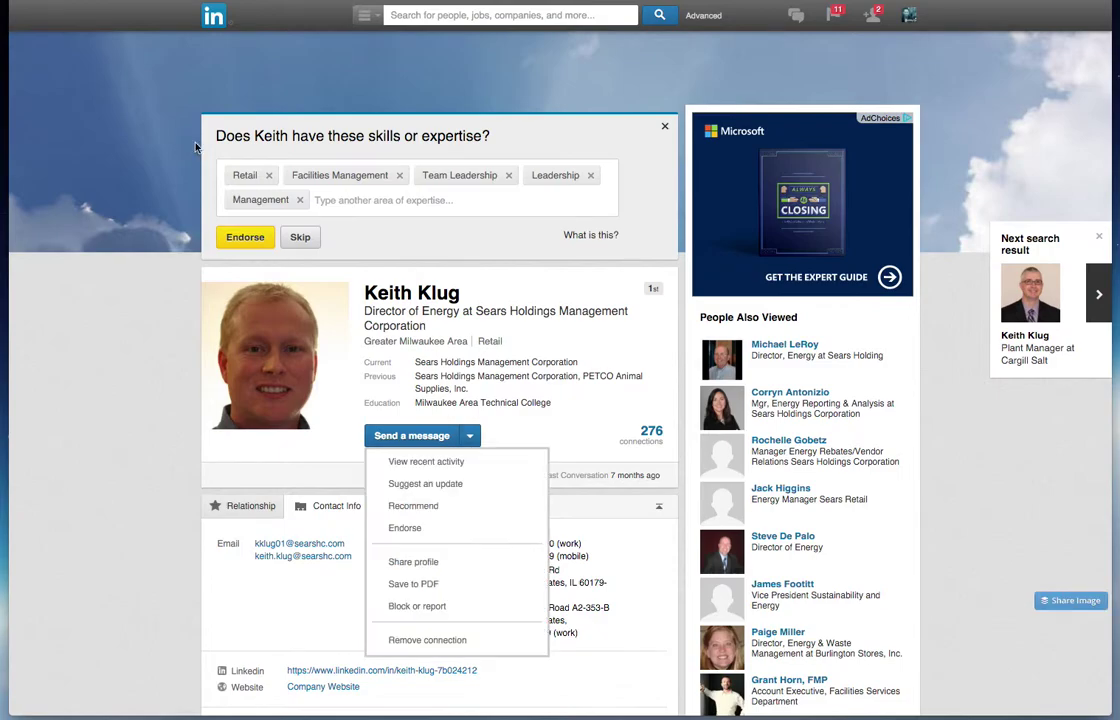
{"action": "left_click", "coordinate": [665, 126]}
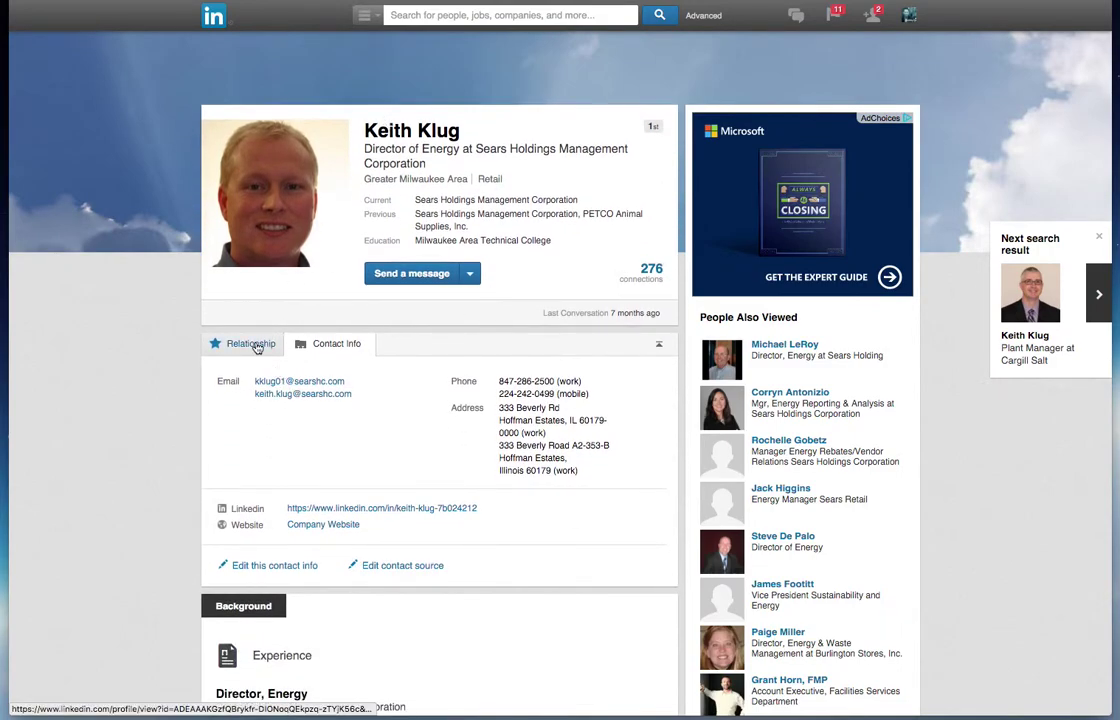
{"action": "scroll", "coordinate": [434, 554], "scroll_direction": "down", "scroll_amount": 2}
{"action": "scroll", "coordinate": [434, 554], "scroll_direction": "down", "scroll_amount": 1}
{"action": "scroll", "coordinate": [434, 554], "scroll_direction": "up", "scroll_amount": 1}
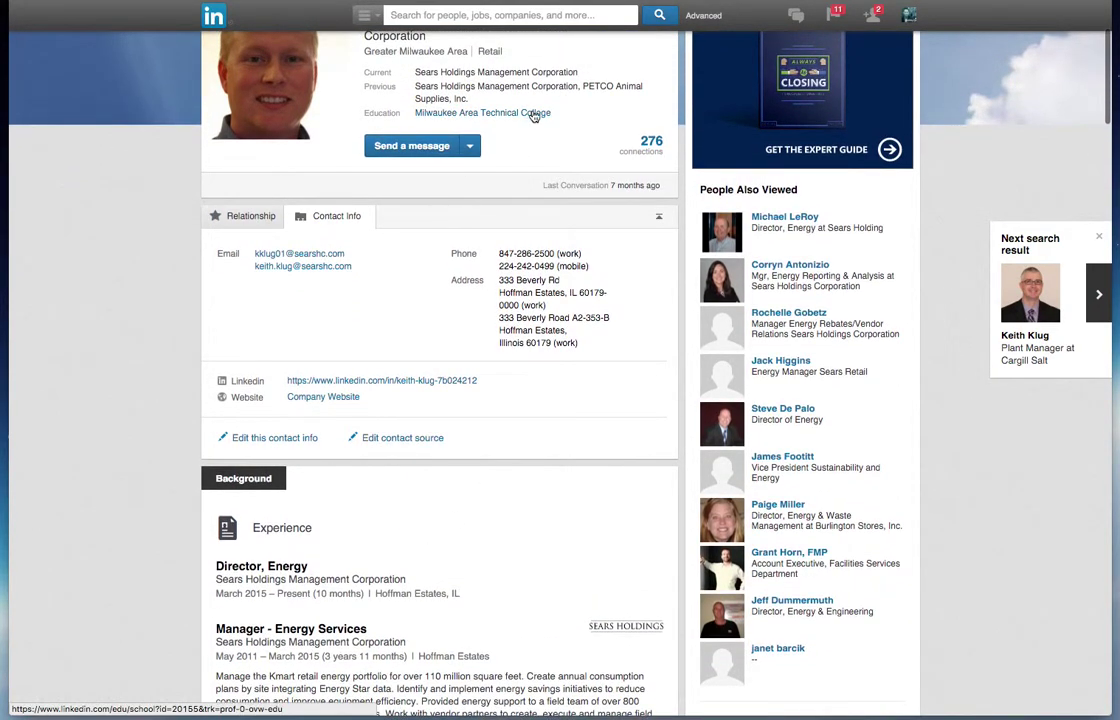
Step: Copy the LinkedIn profile's URL and save it in the contact's LinkedIn field in Zoho CRM
{"action": "scroll", "coordinate": [535, 120], "scroll_direction": "up", "scroll_amount": 4}
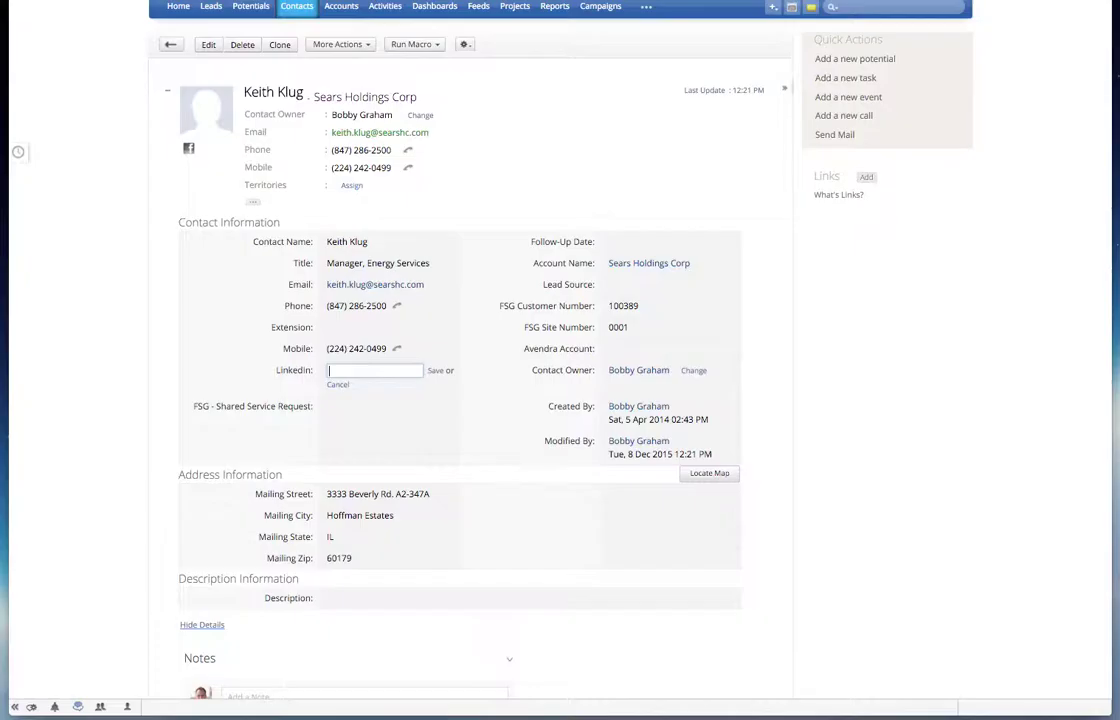
{"action": "key", "text": "ctrl+v"}
{"action": "left_click", "coordinate": [434, 372]}
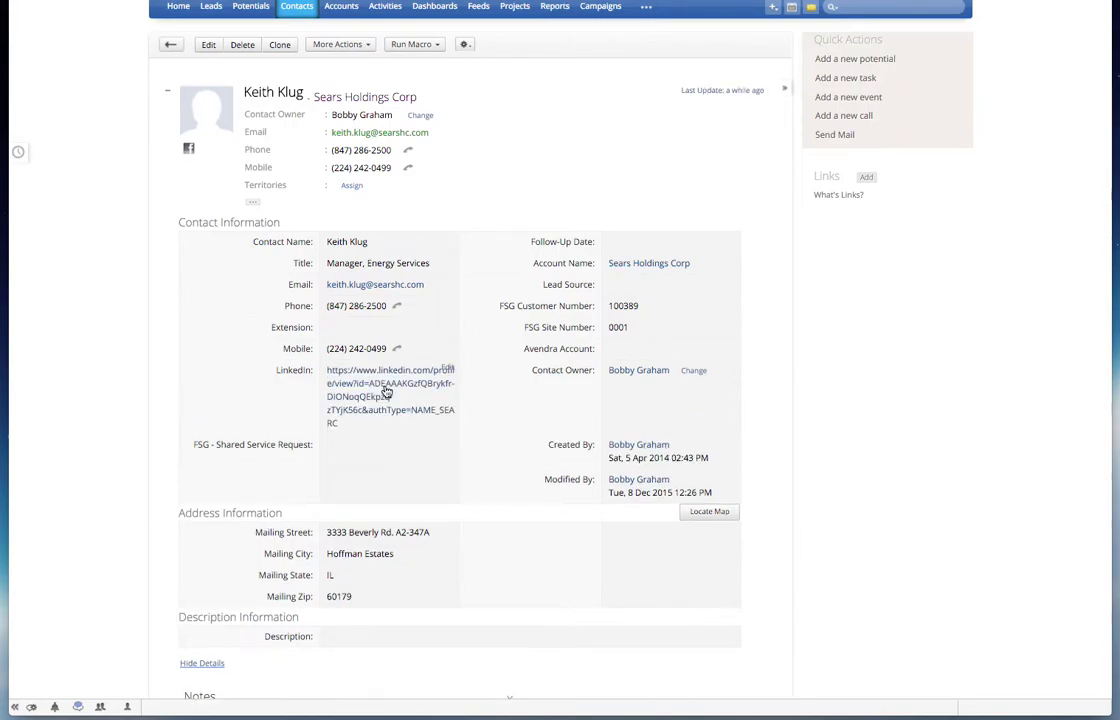
Step: Try to add the captured screenshot directly as the contact's photo
{"action": "left_click", "coordinate": [200, 122]}
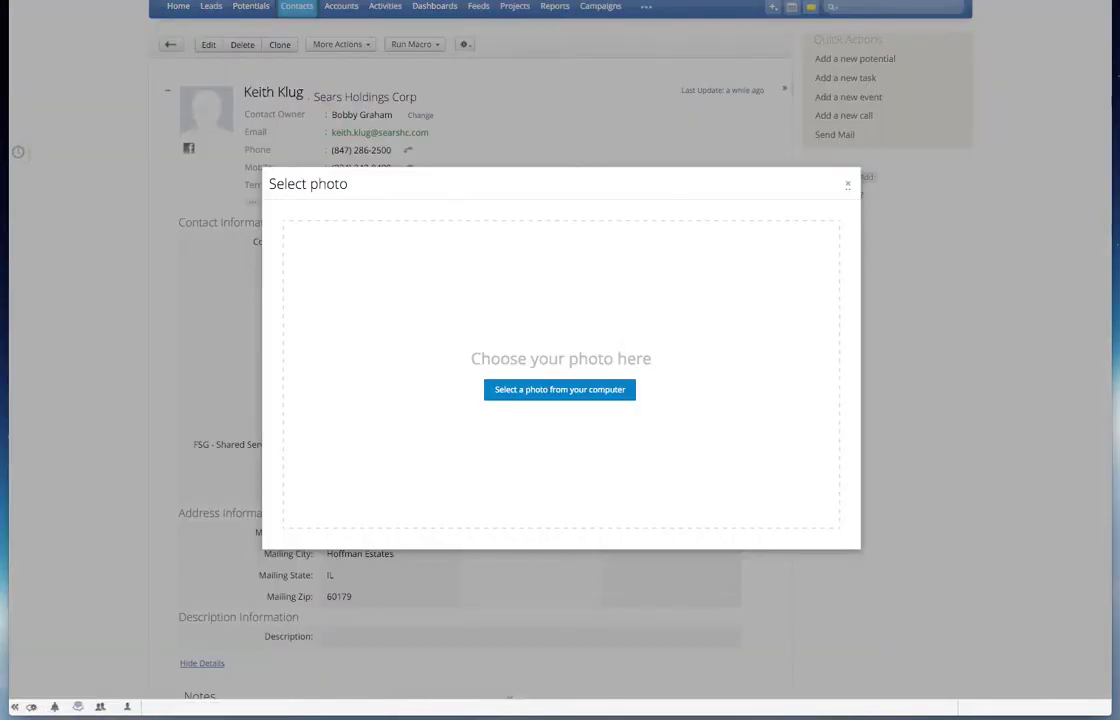
{"action": "left_click_drag", "start_coordinate": [768, 300], "coordinate": [683, 336]}
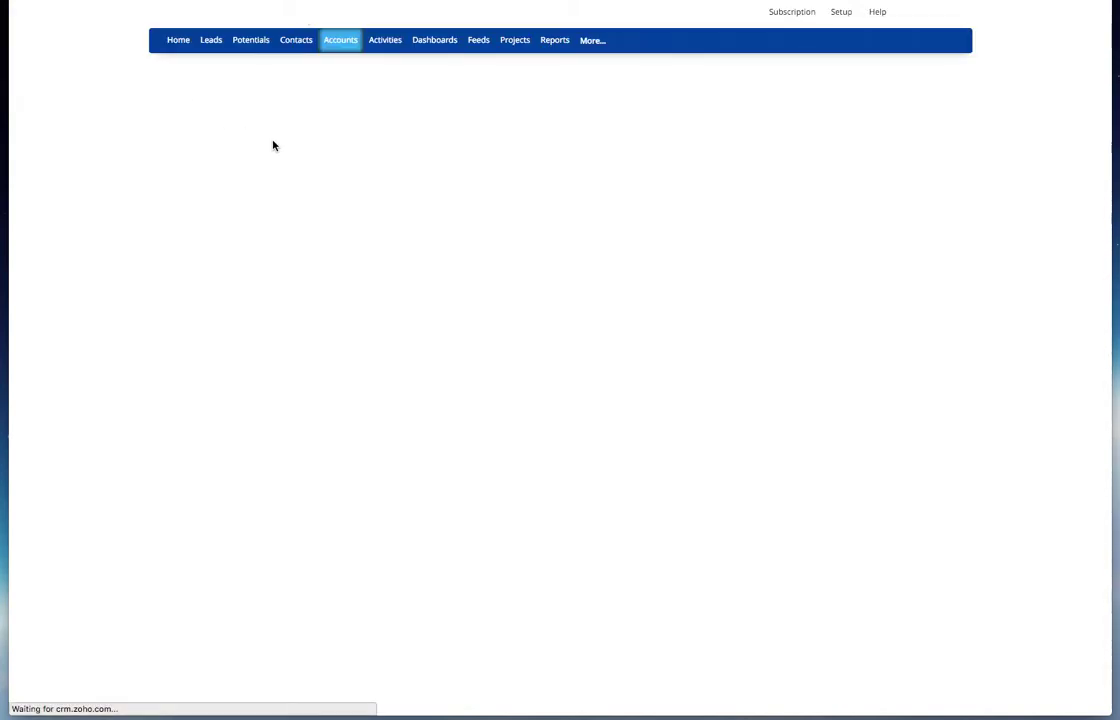
Step: Reopen the Energy Services manager's contact from the Sears account and load "Screen Shot 2015-12-08 at 12.26.21 PM" from the Desktop as the photo
{"action": "scroll", "coordinate": [297, 218], "scroll_direction": "down", "scroll_amount": 15}
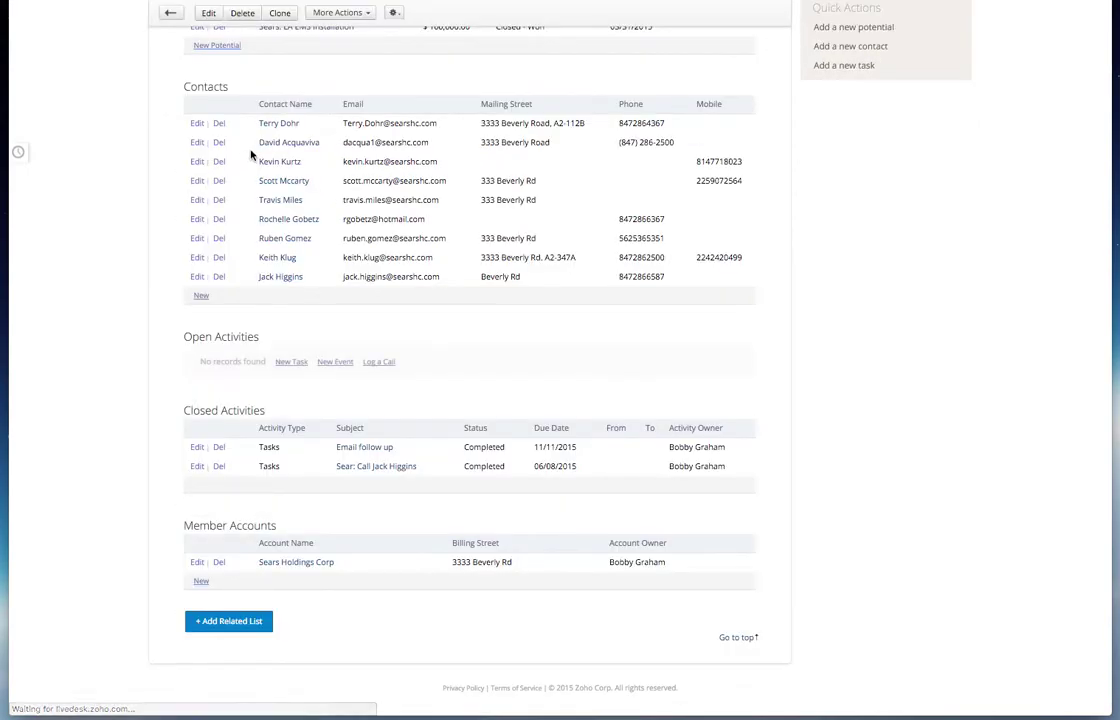
{"action": "left_click", "coordinate": [288, 262]}
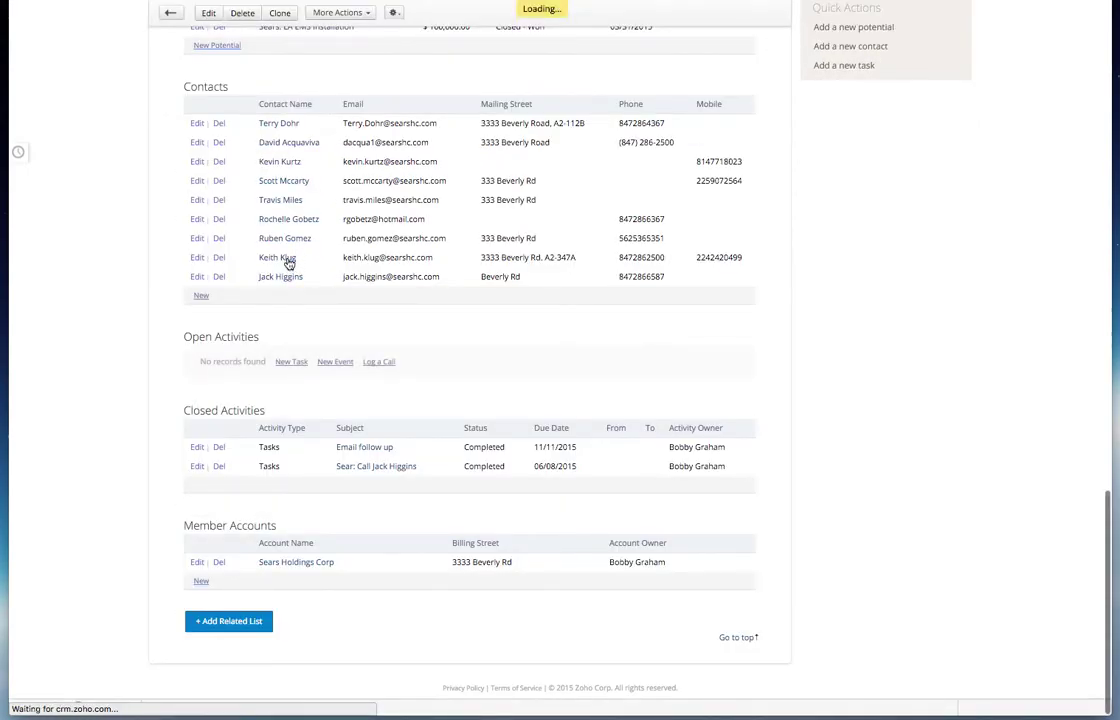
{"action": "left_click", "coordinate": [201, 176]}
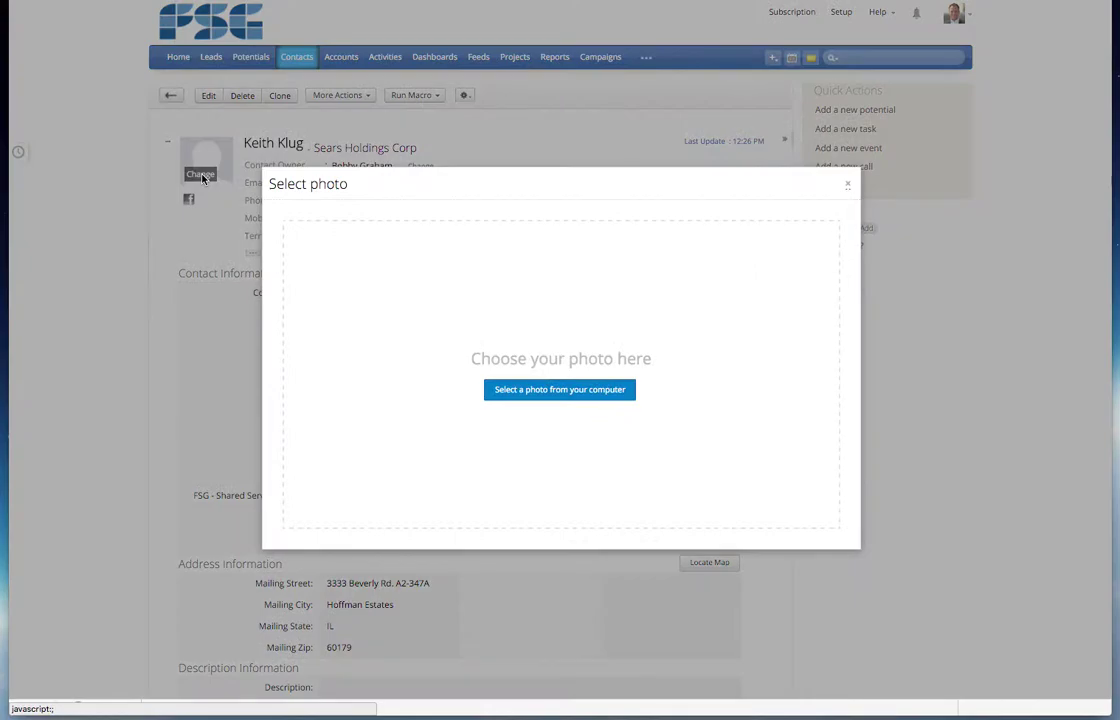
{"action": "left_click", "coordinate": [530, 391]}
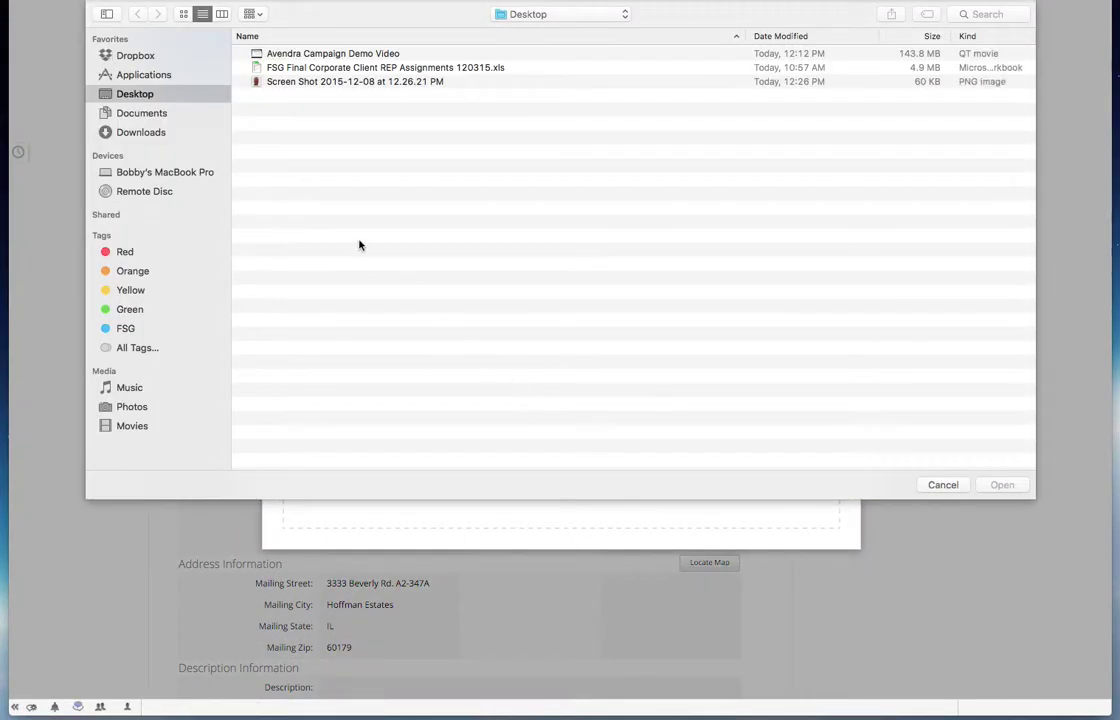
{"action": "left_click", "coordinate": [292, 82]}
{"action": "left_click", "coordinate": [999, 485]}
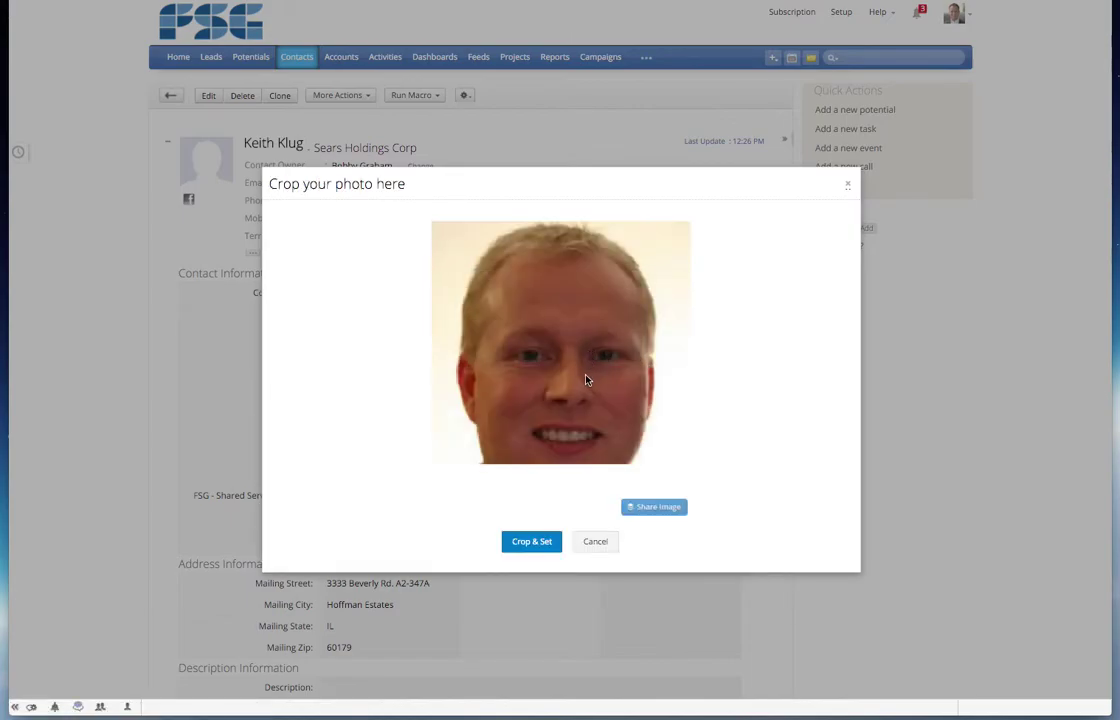
Step: Crop the photo to a nearly full-width square around the face and set it as the contact's picture
{"action": "left_click_drag", "start_coordinate": [577, 366], "coordinate": [667, 527]}
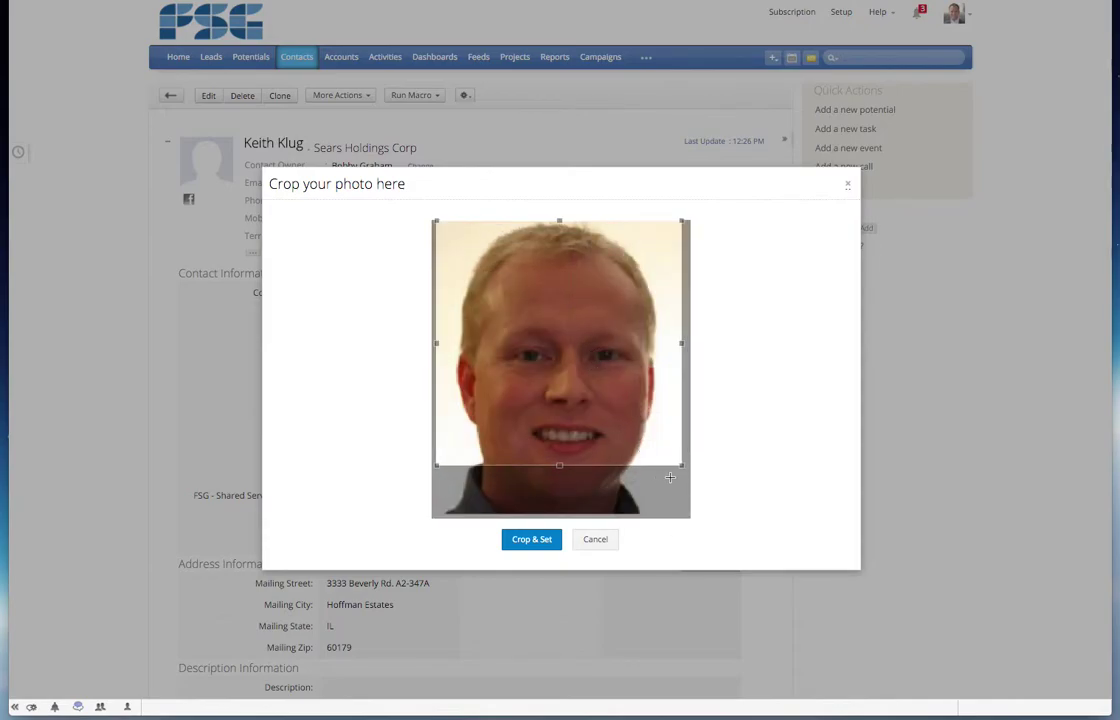
{"action": "left_click_drag", "start_coordinate": [682, 467], "coordinate": [698, 530]}
{"action": "left_click_drag", "start_coordinate": [639, 404], "coordinate": [631, 416]}
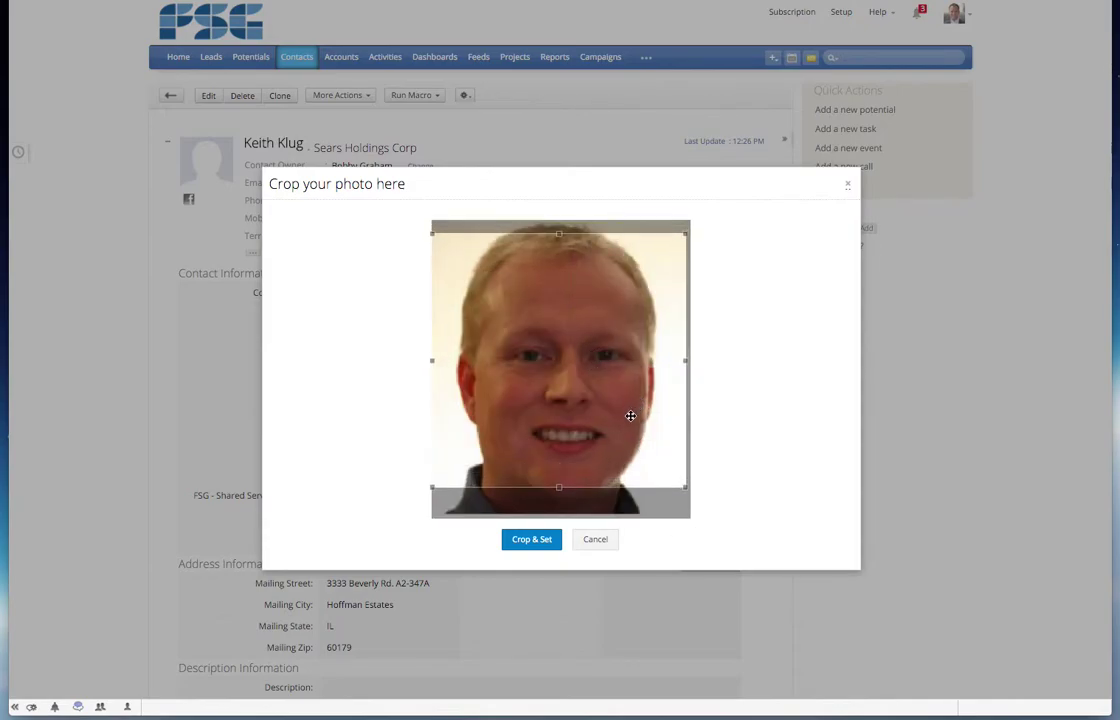
{"action": "left_click", "coordinate": [531, 541]}
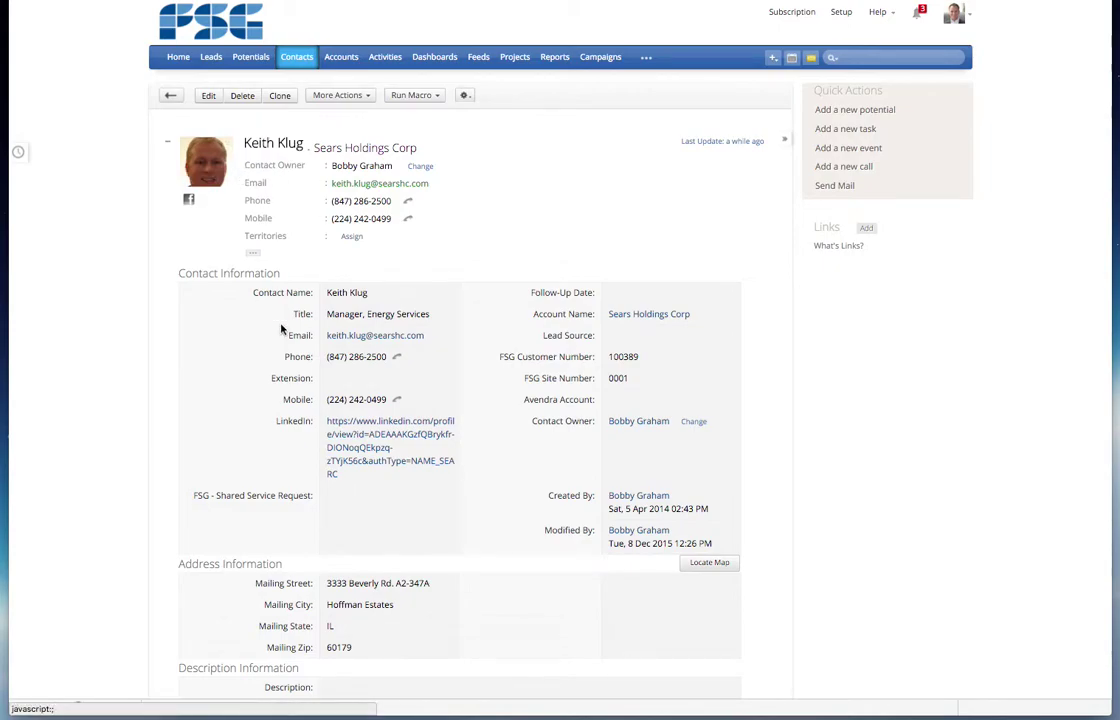
Step: Review the contact's potentials, activities, invited events and emails, and return to the Accounts module
{"action": "scroll", "coordinate": [282, 342], "scroll_direction": "down", "scroll_amount": 10}
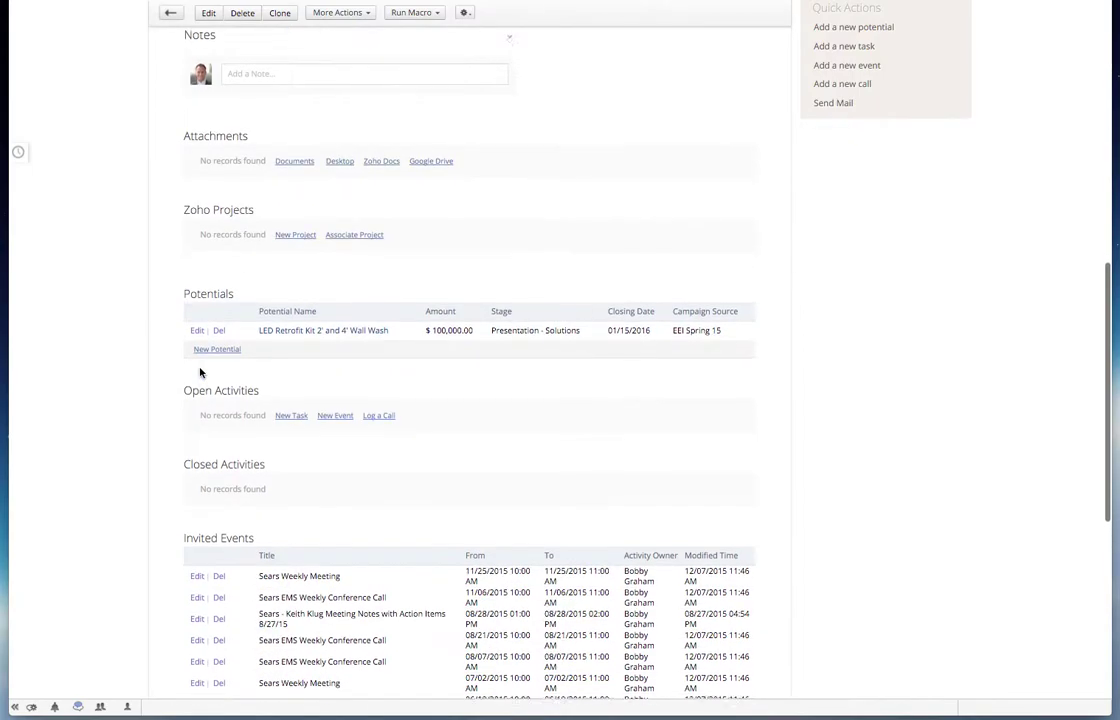
{"action": "scroll", "coordinate": [200, 370], "scroll_direction": "down", "scroll_amount": 4}
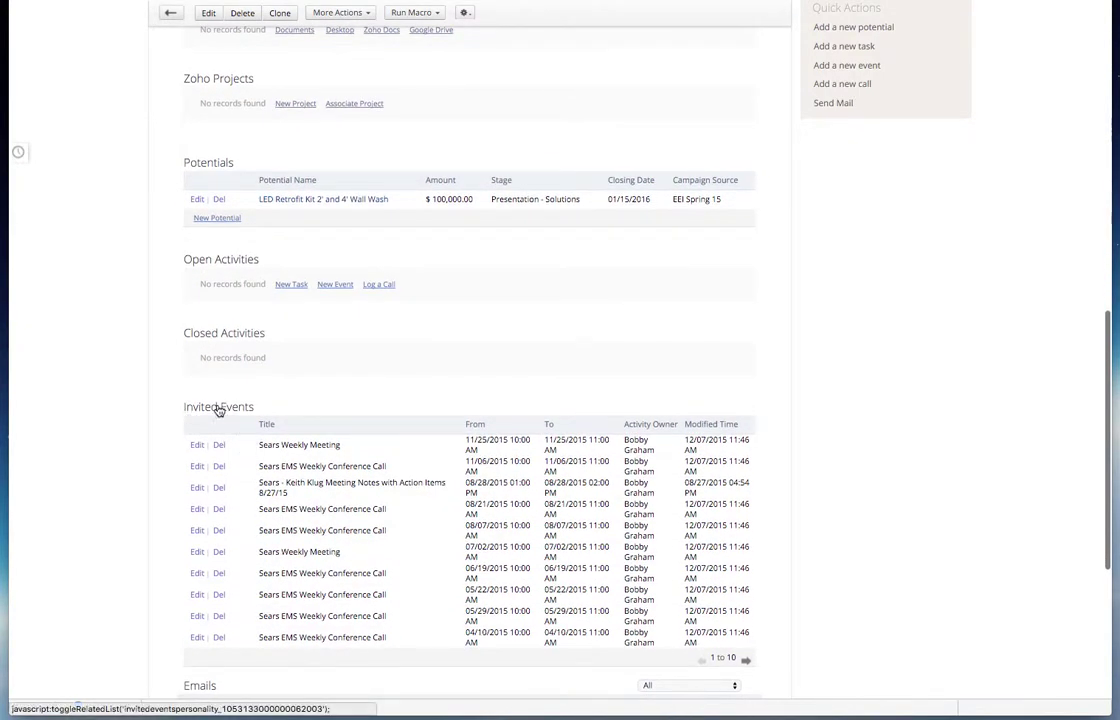
{"action": "scroll", "coordinate": [290, 500], "scroll_direction": "down", "scroll_amount": 4}
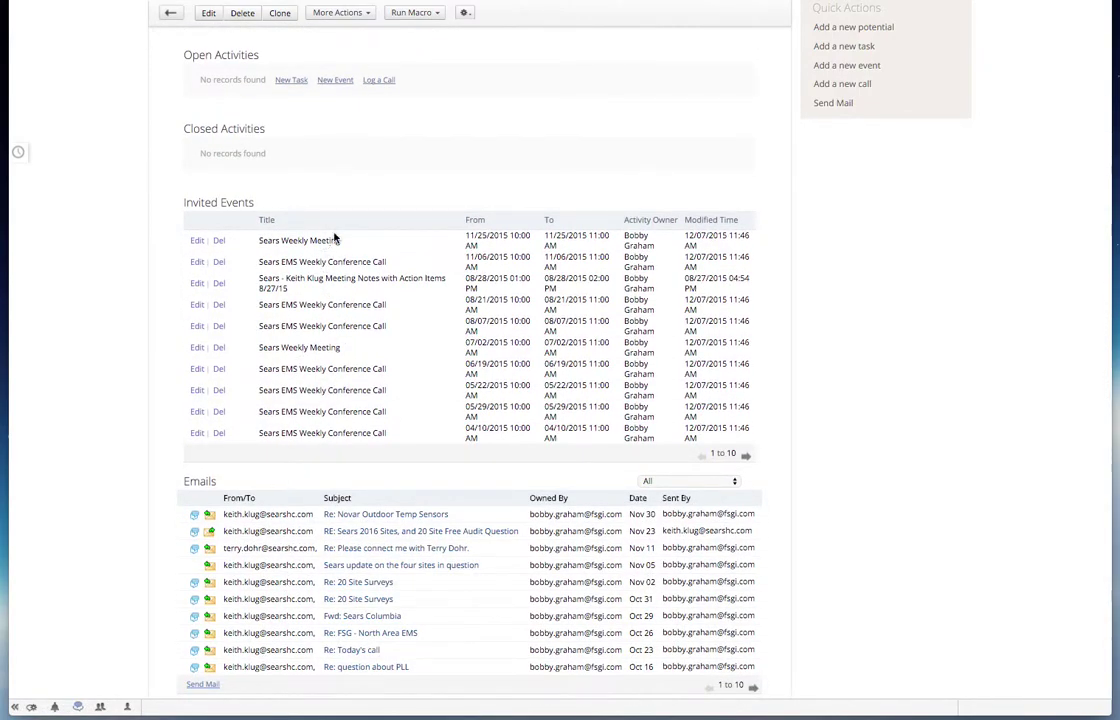
{"action": "scroll", "coordinate": [468, 596], "scroll_direction": "down", "scroll_amount": 1}
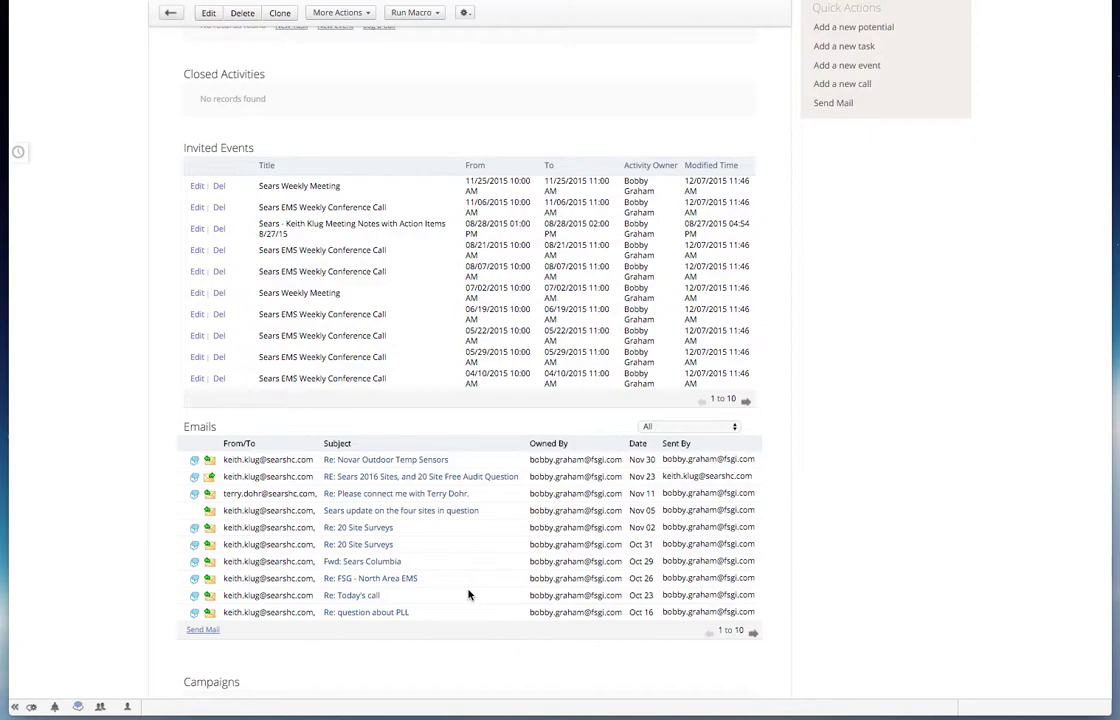
{"action": "scroll", "coordinate": [468, 595], "scroll_direction": "up", "scroll_amount": 12}
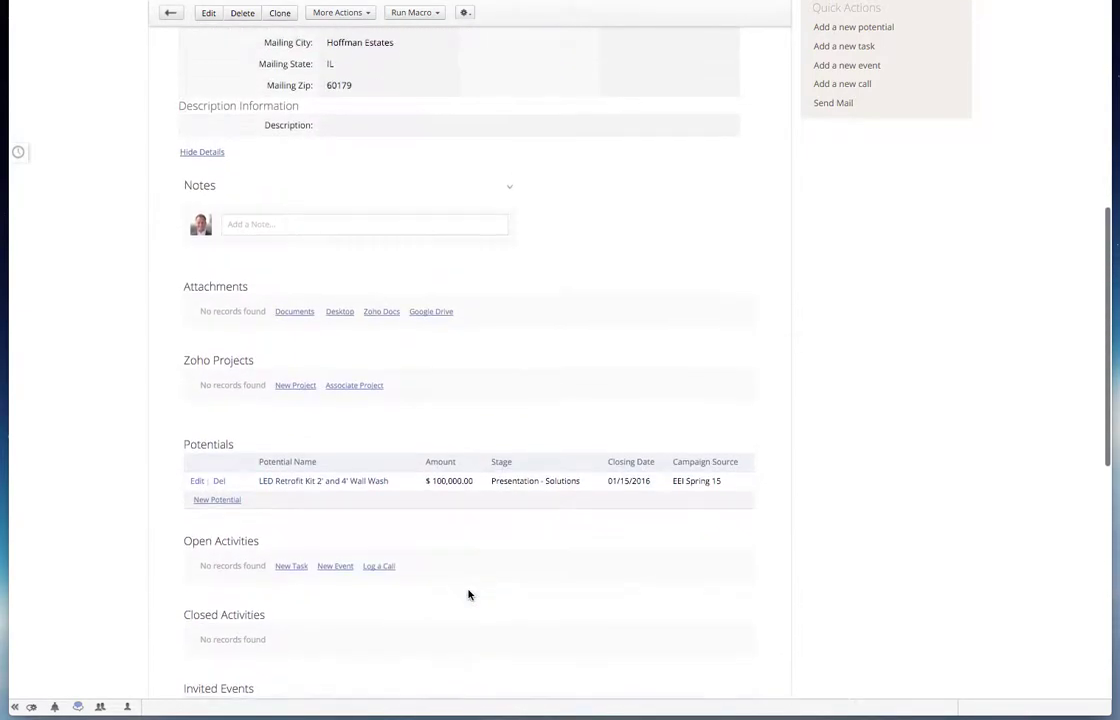
{"action": "scroll", "coordinate": [468, 595], "scroll_direction": "up", "scroll_amount": 5}
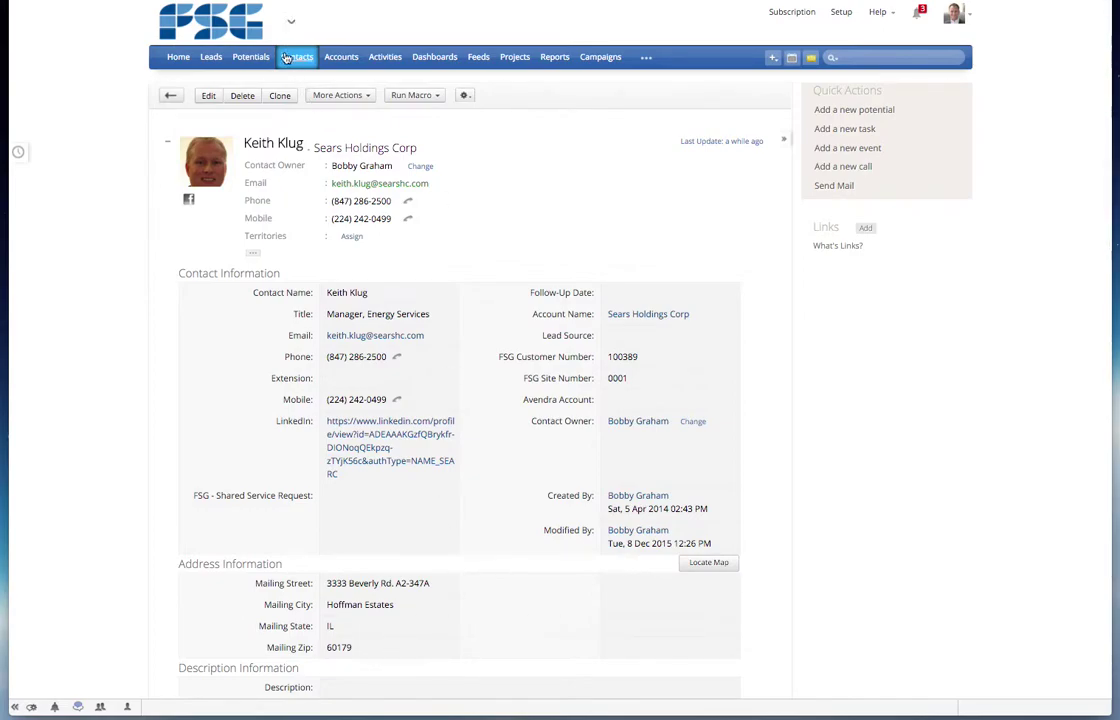
{"action": "left_click", "coordinate": [336, 58]}
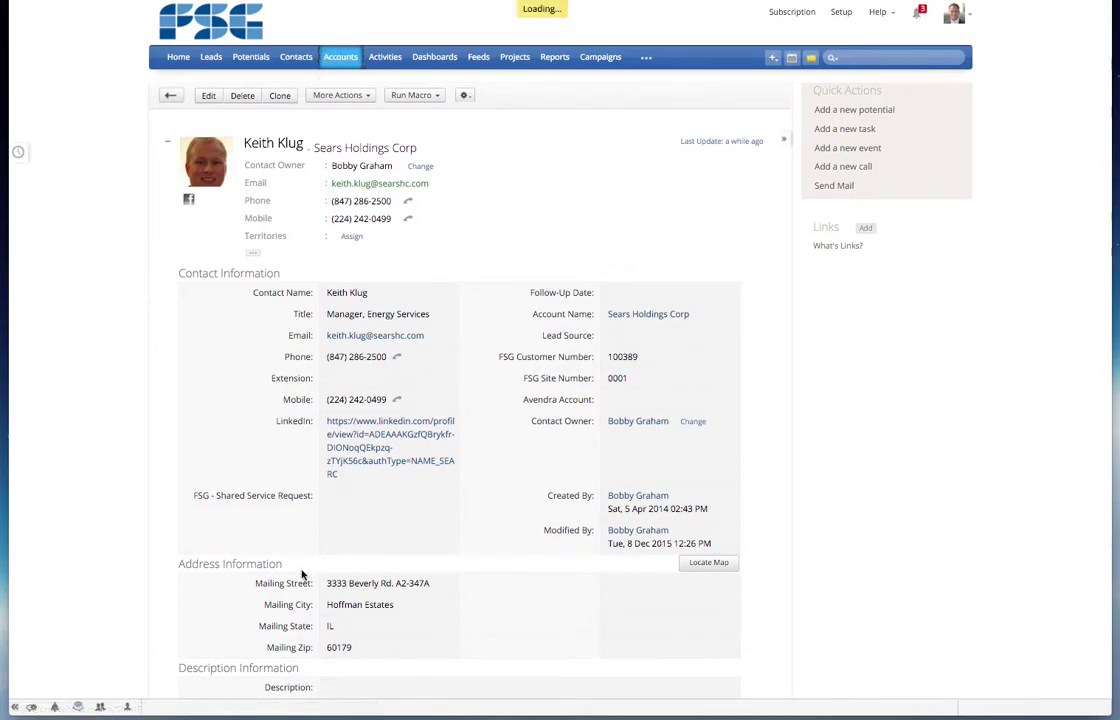